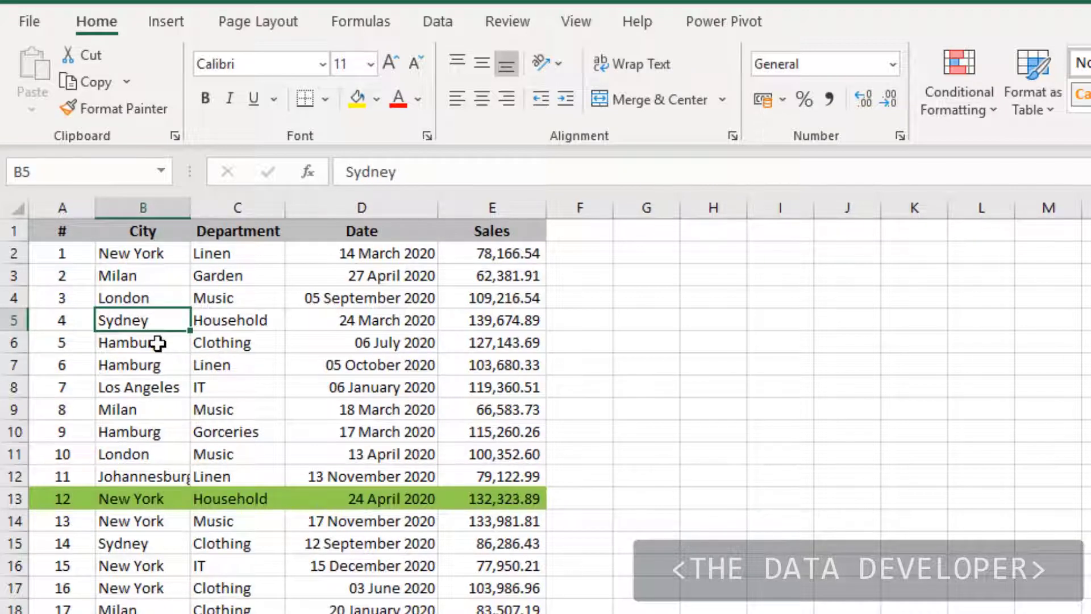
Look through the City column down to its last row and return to the top of the data
{"action": "key", "text": "ctrl+Down"}
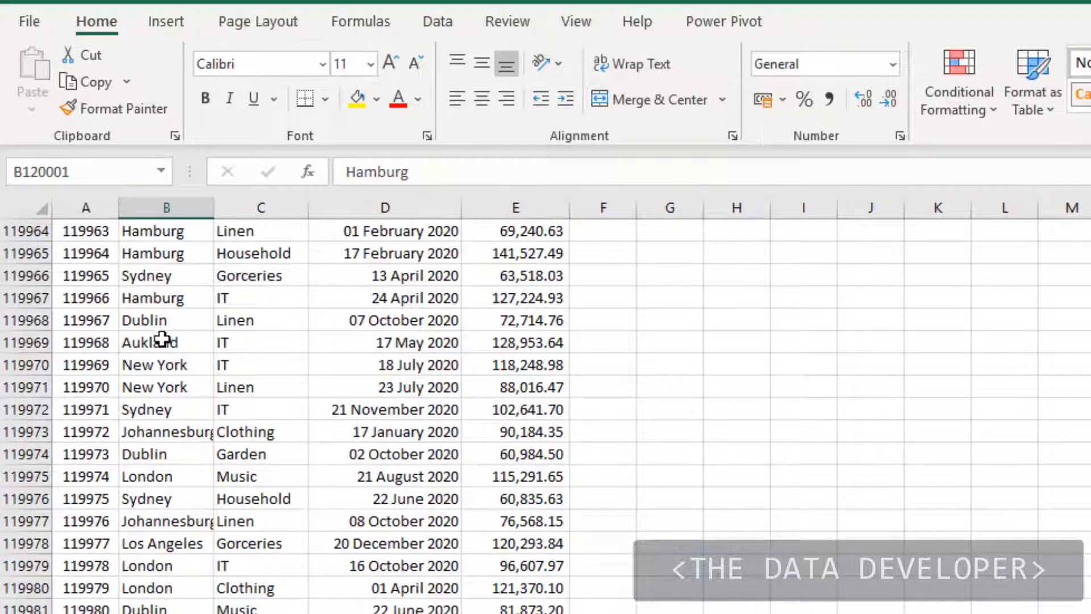
{"action": "scroll", "coordinate": [156, 343], "scroll_direction": "down", "scroll_amount": 2}
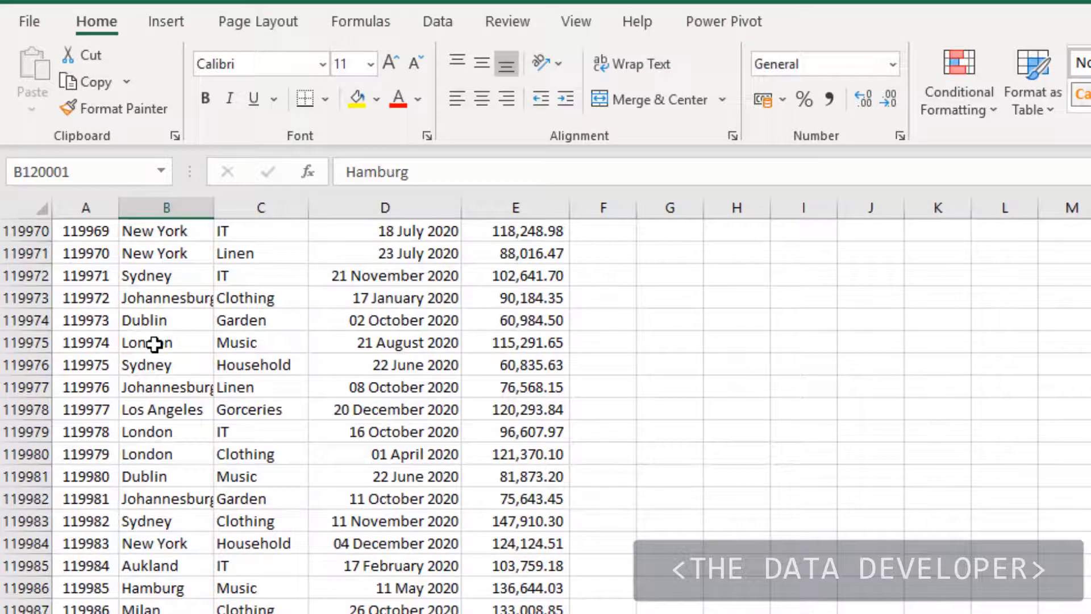
{"action": "key", "text": "ctrl+Up"}
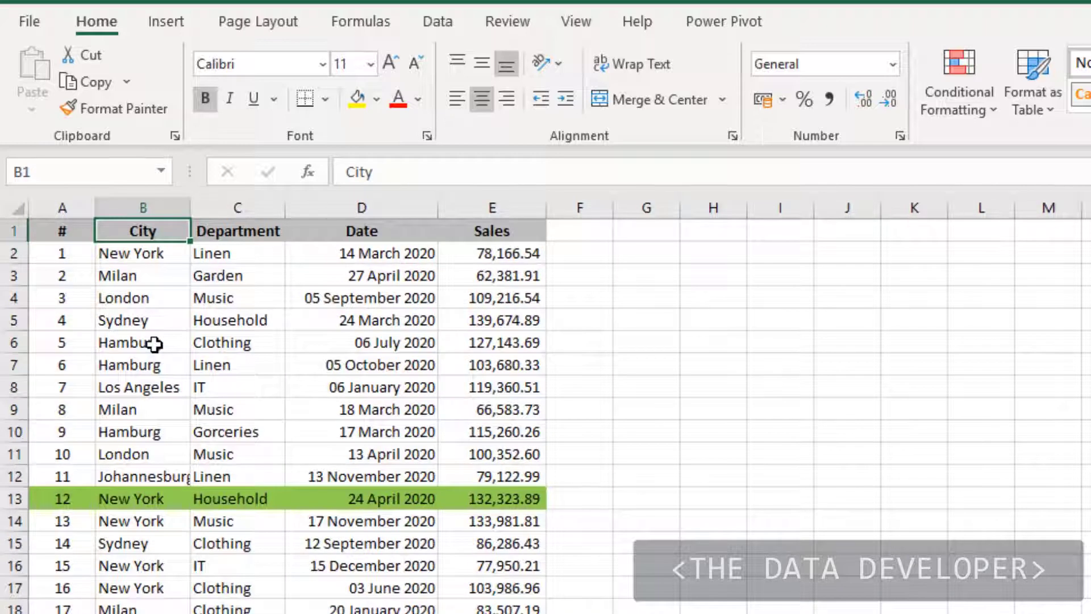
{"action": "left_click", "coordinate": [140, 298]}
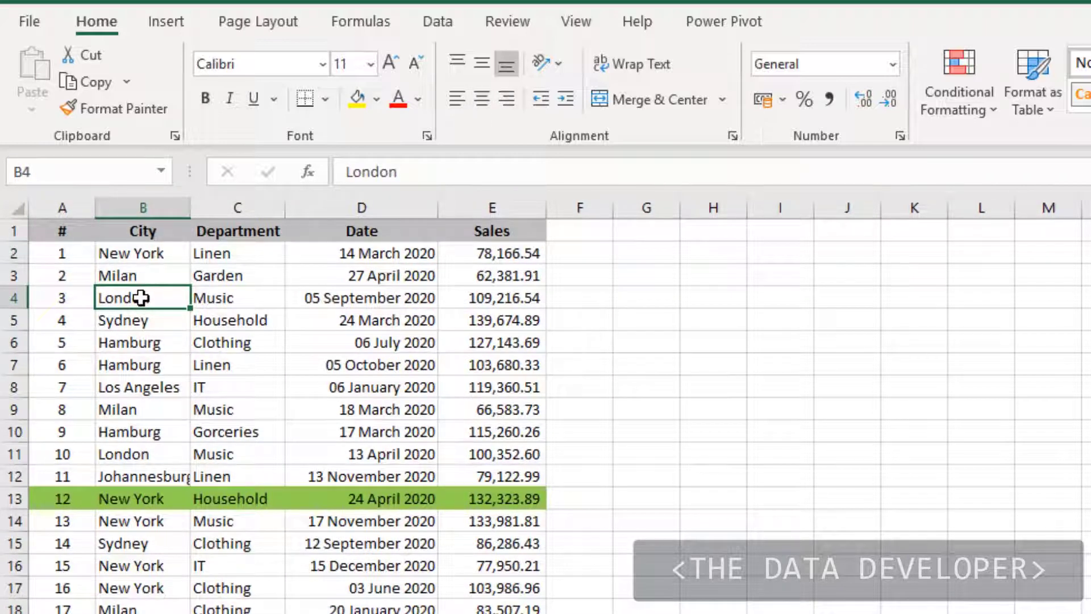
Sort the table by the Department column in A to Z order, followed by Z to A order
{"action": "left_click", "coordinate": [439, 21]}
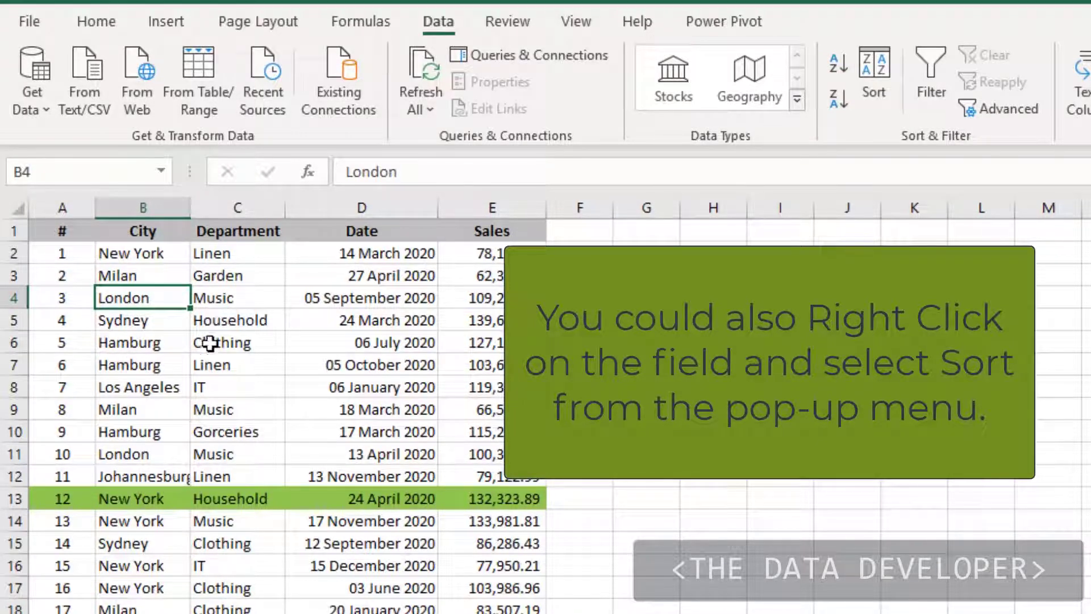
{"action": "left_click", "coordinate": [247, 296]}
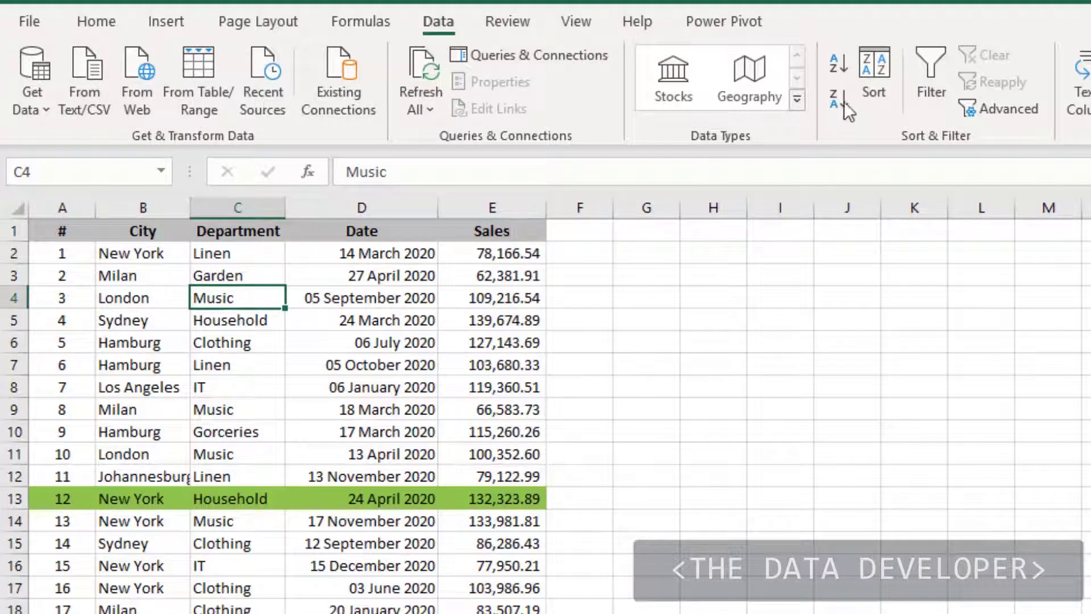
{"action": "left_click", "coordinate": [837, 66]}
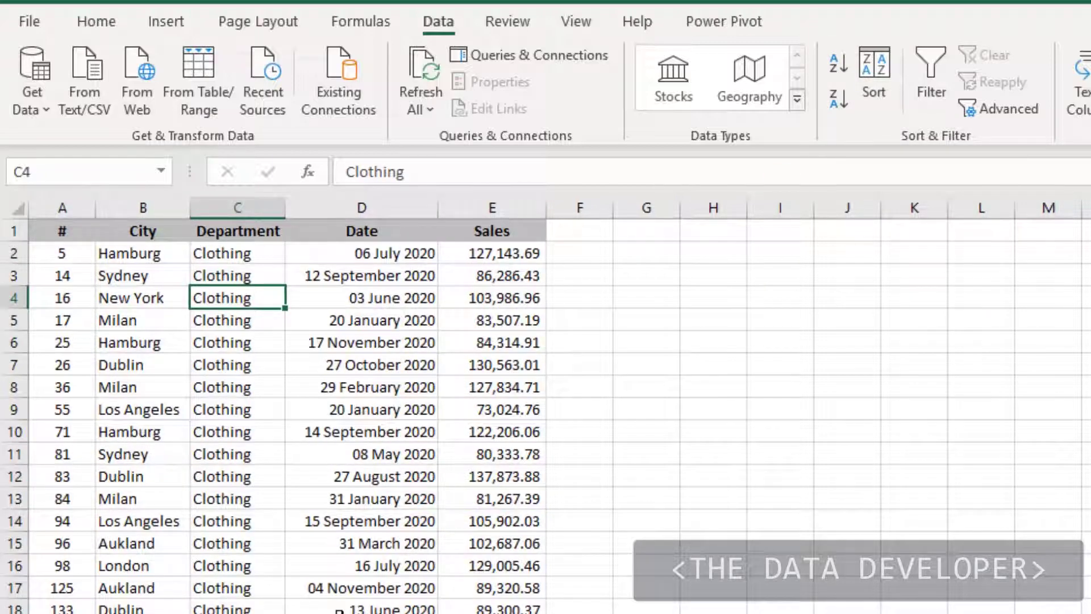
{"action": "left_click", "coordinate": [847, 106]}
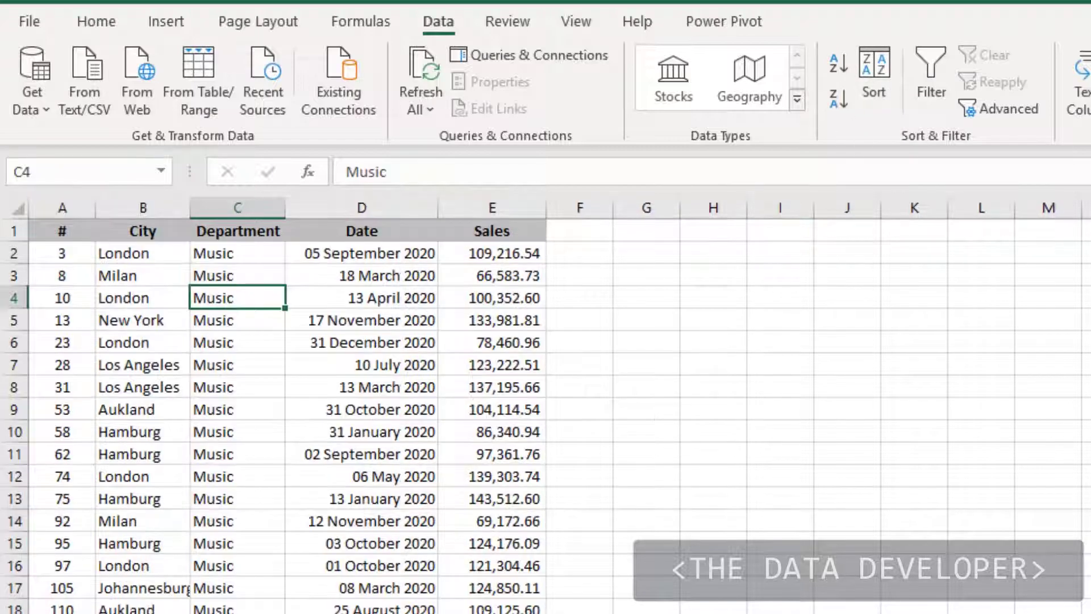
Inspect the sorted Department column down to its last row and return to the top of the data
{"action": "scroll", "coordinate": [309, 481], "scroll_direction": "down", "scroll_amount": 3}
{"action": "scroll", "coordinate": [309, 481], "scroll_direction": "up", "scroll_amount": 3}
{"action": "left_click", "coordinate": [237, 613]}
{"action": "key", "text": "ctrl+Down"}
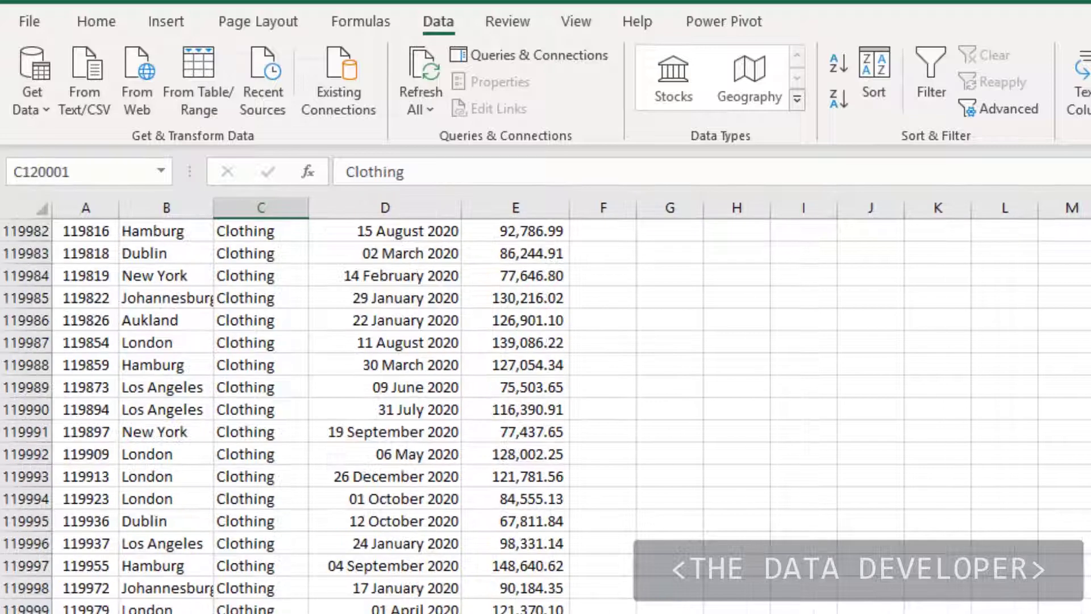
{"action": "left_click", "coordinate": [294, 566]}
{"action": "key", "text": "ctrl+Up"}
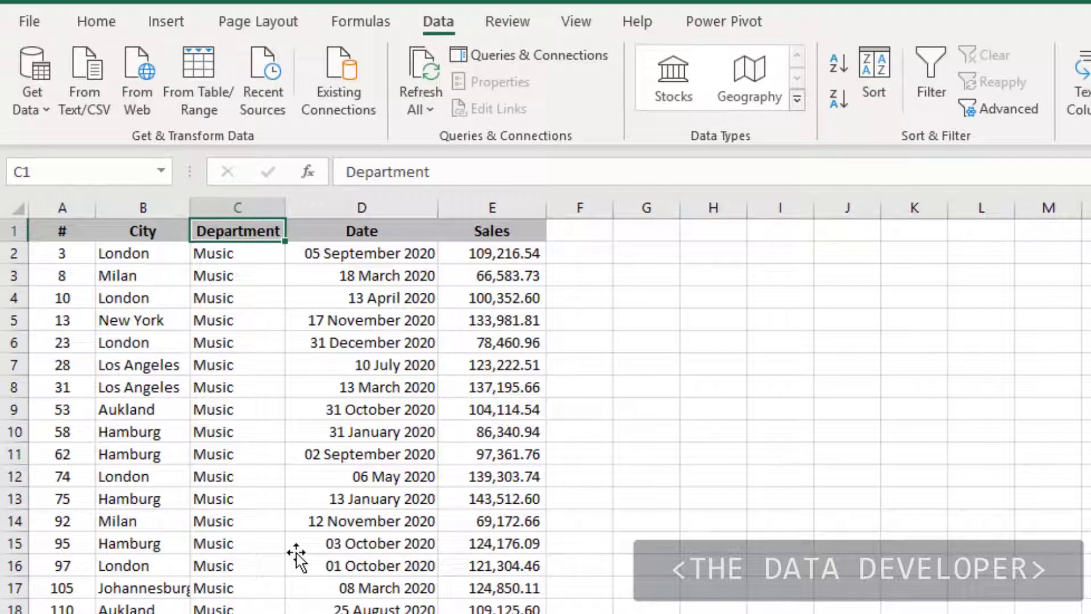
{"action": "left_click", "coordinate": [213, 335]}
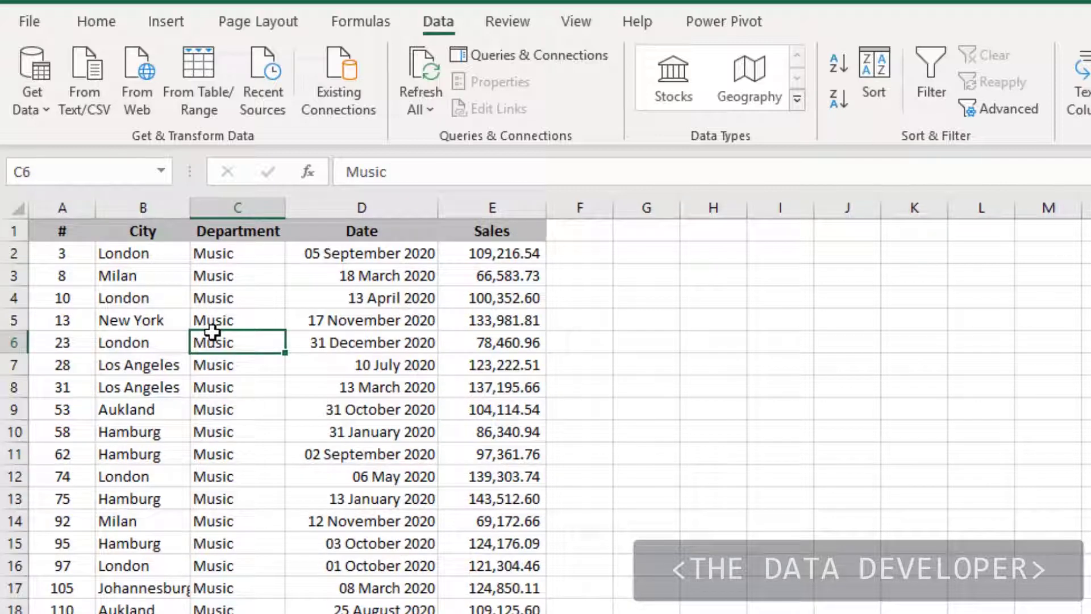
Undo both Department sorts and clear the table selection
{"action": "key", "text": "ctrl+z"}
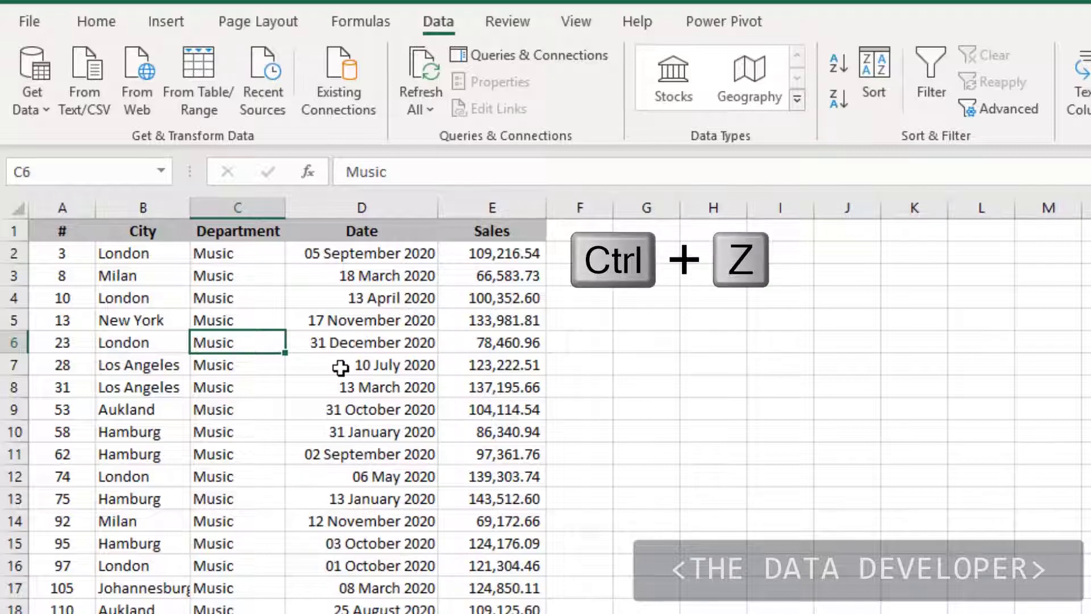
{"action": "key", "text": "ctrl+z"}
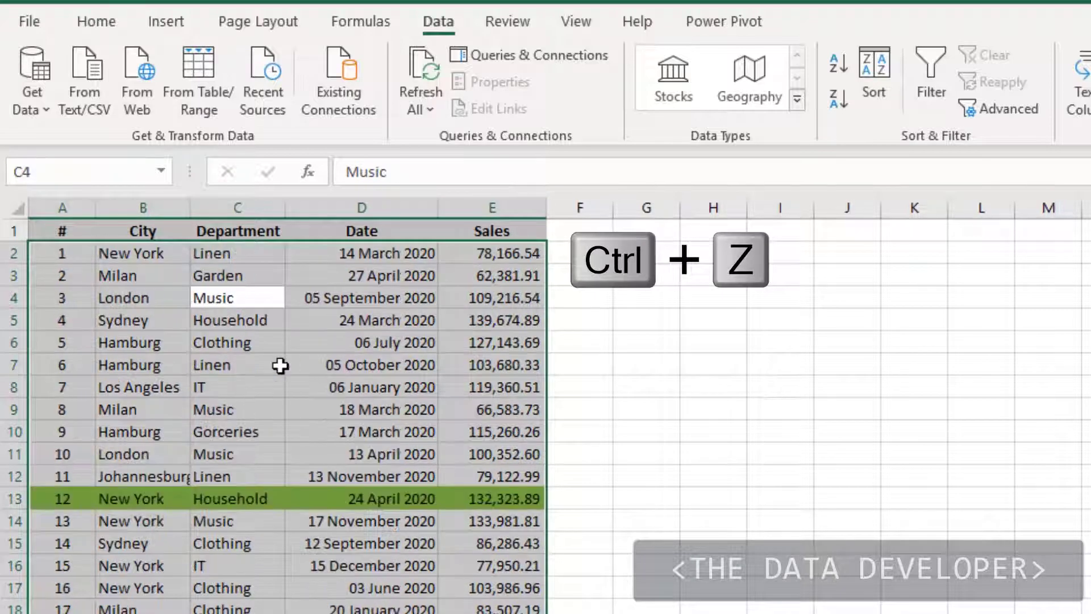
{"action": "left_click", "coordinate": [281, 366]}
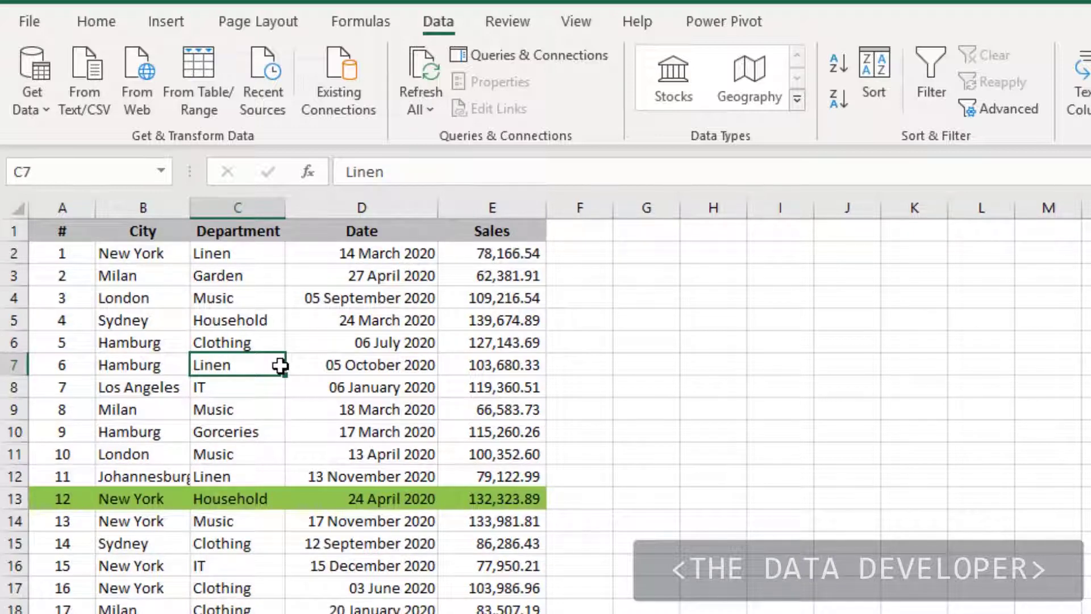
{"action": "left_click_drag", "start_coordinate": [59, 257], "coordinate": [62, 612]}
{"action": "left_click", "coordinate": [104, 345]}
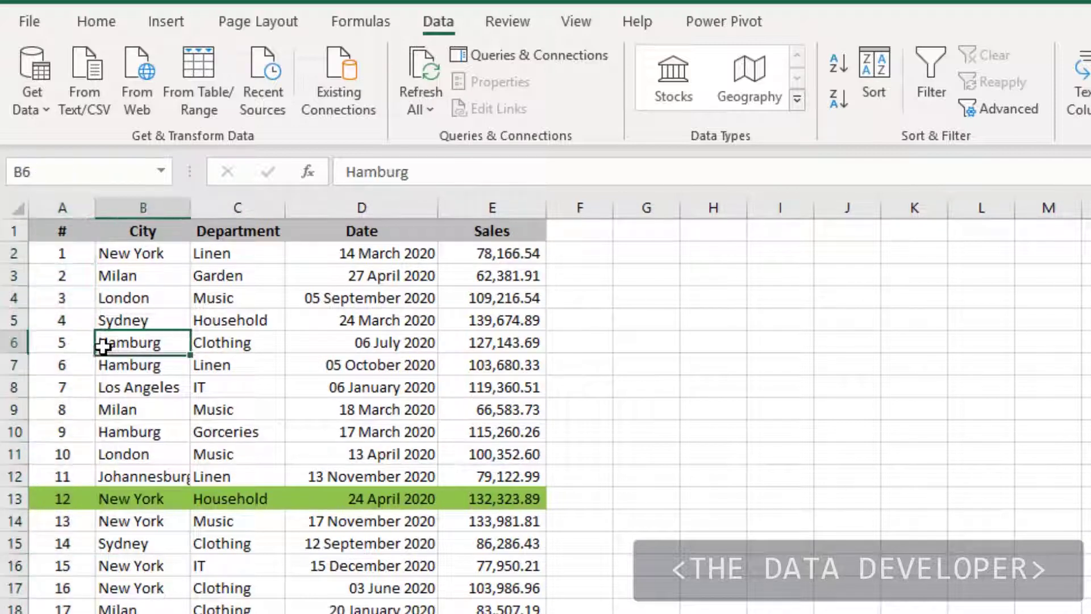
{"action": "left_click_drag", "start_coordinate": [139, 203], "coordinate": [520, 205]}
{"action": "left_click", "coordinate": [227, 341]}
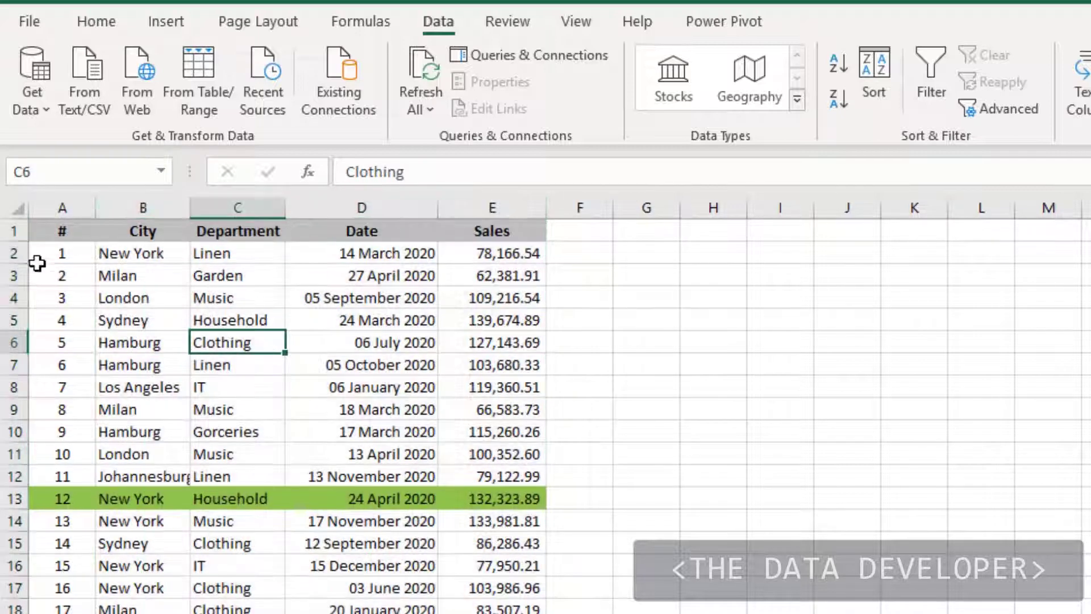
{"action": "left_click", "coordinate": [53, 254]}
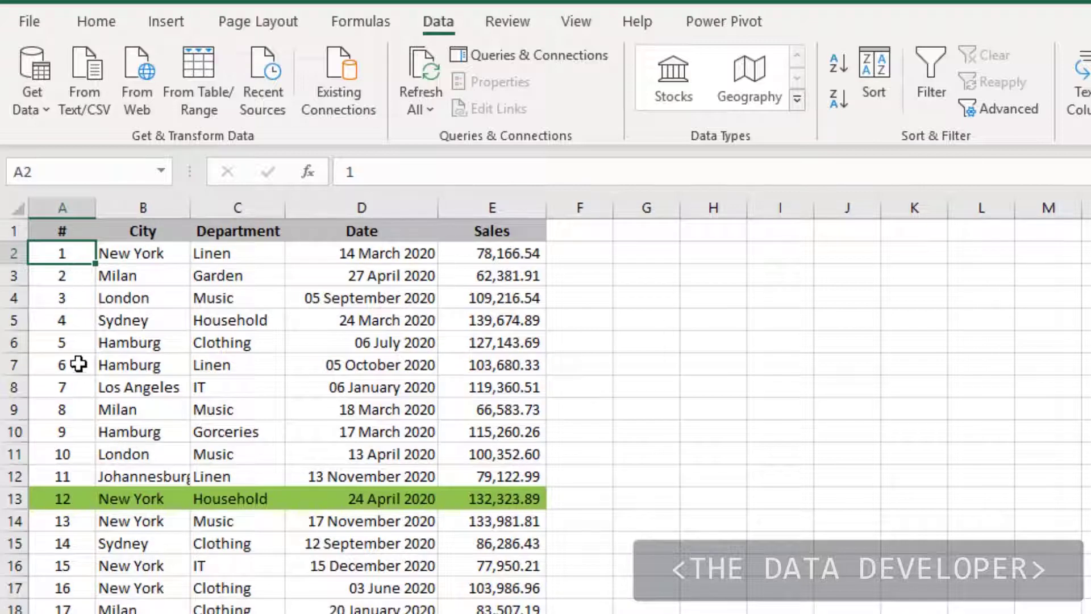
{"action": "left_click", "coordinate": [592, 260]}
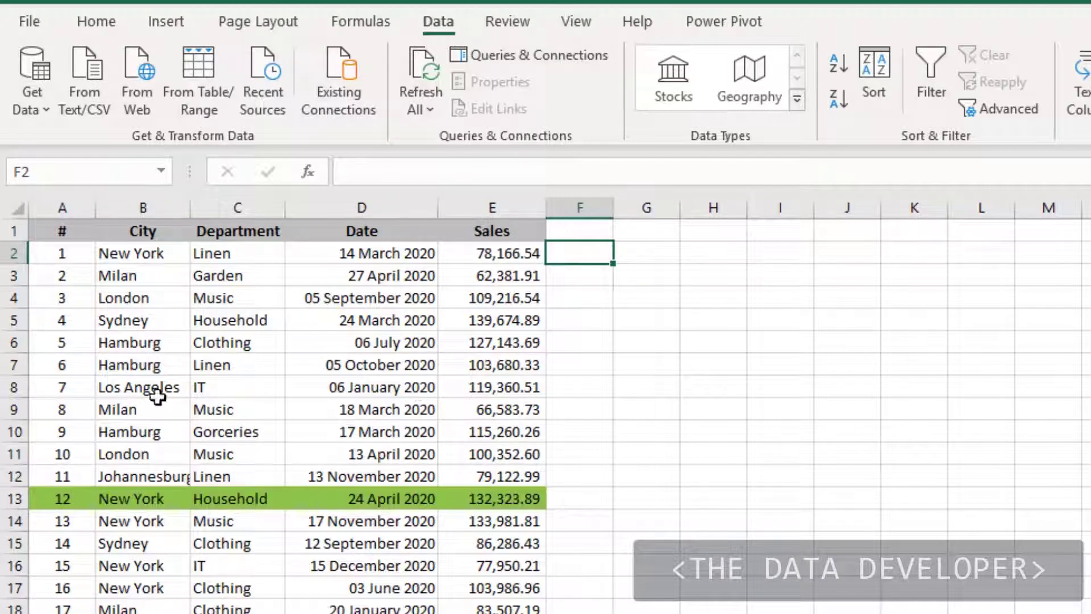
Sort the table by Date from oldest to newest, and restore the original order by sorting the # column ascending
{"action": "left_click", "coordinate": [353, 304]}
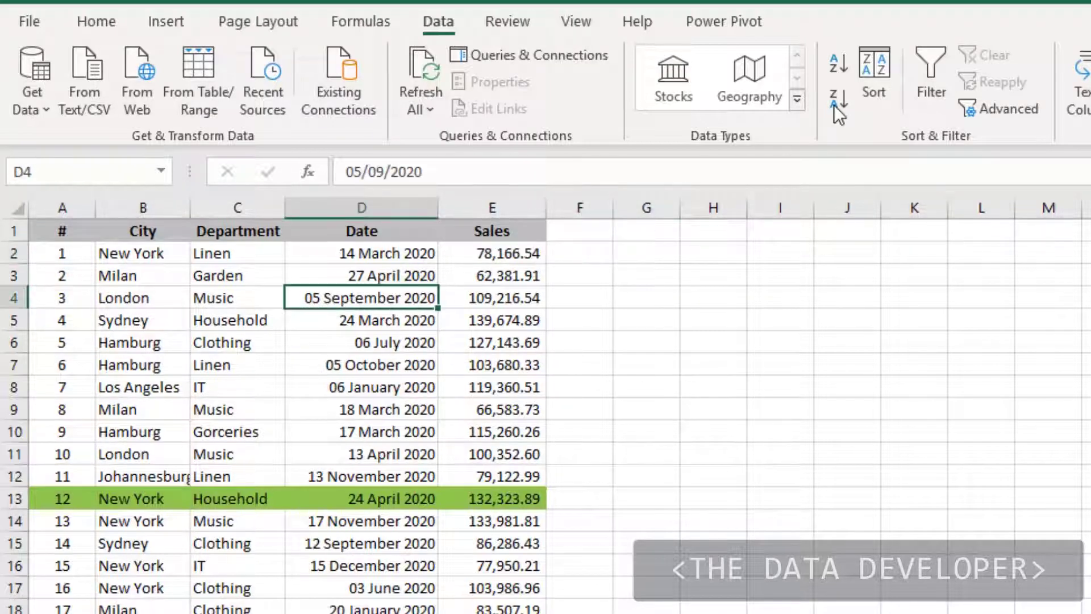
{"action": "left_click", "coordinate": [833, 59]}
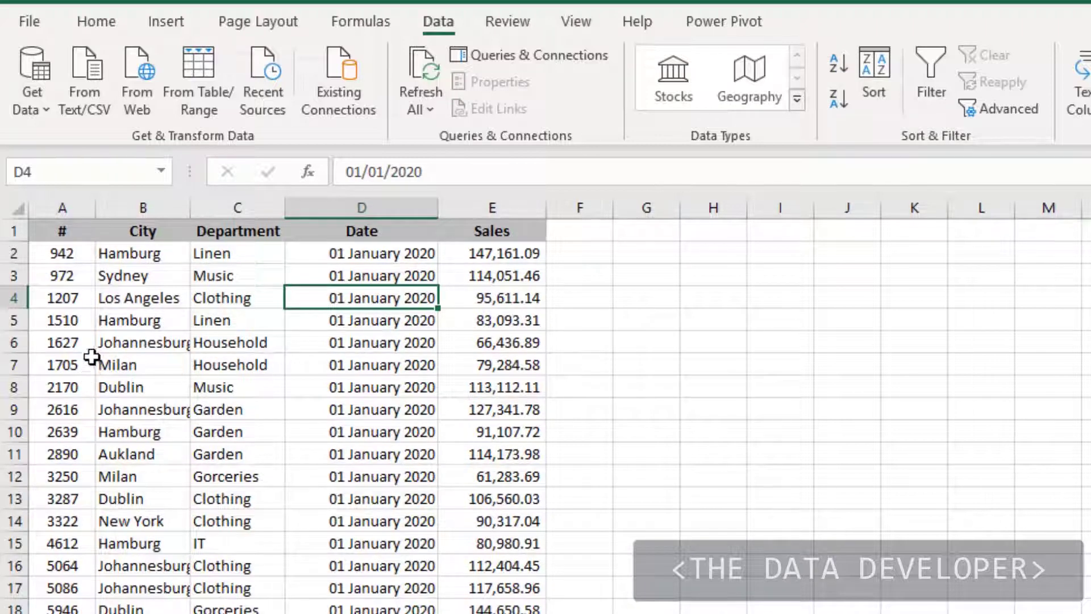
{"action": "left_click", "coordinate": [66, 318]}
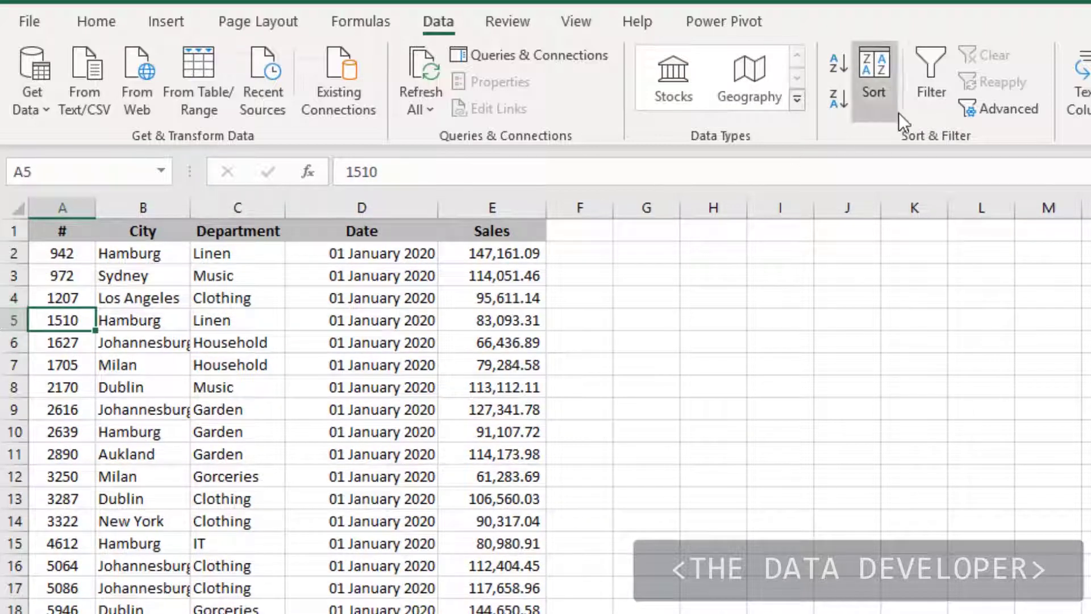
{"action": "left_click", "coordinate": [837, 56]}
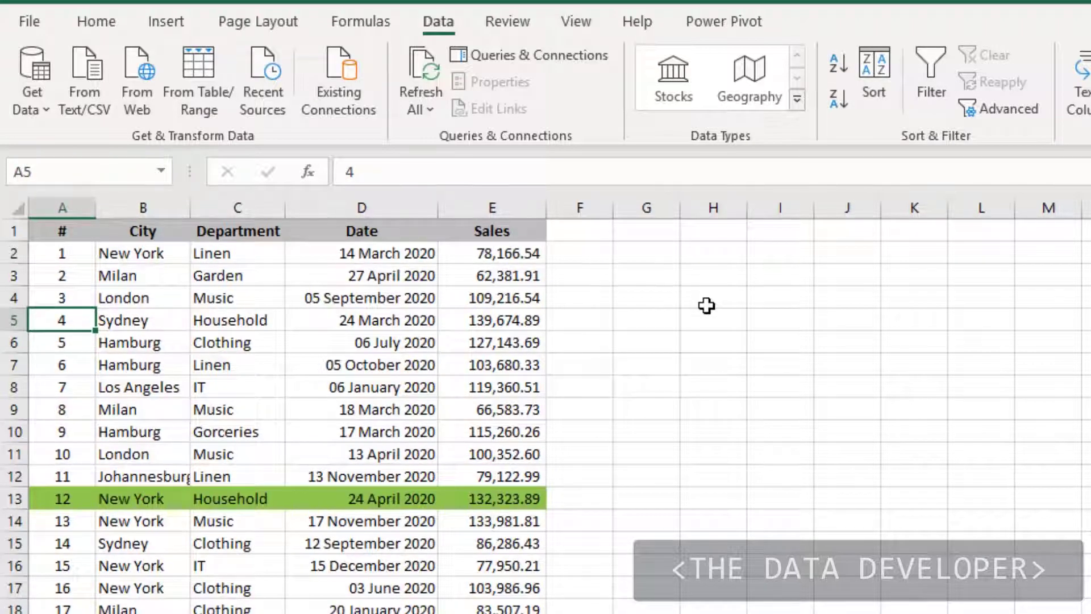
Select the whole table including its headers, sort it by # in descending order and return it to ascending order
{"action": "left_click", "coordinate": [122, 344]}
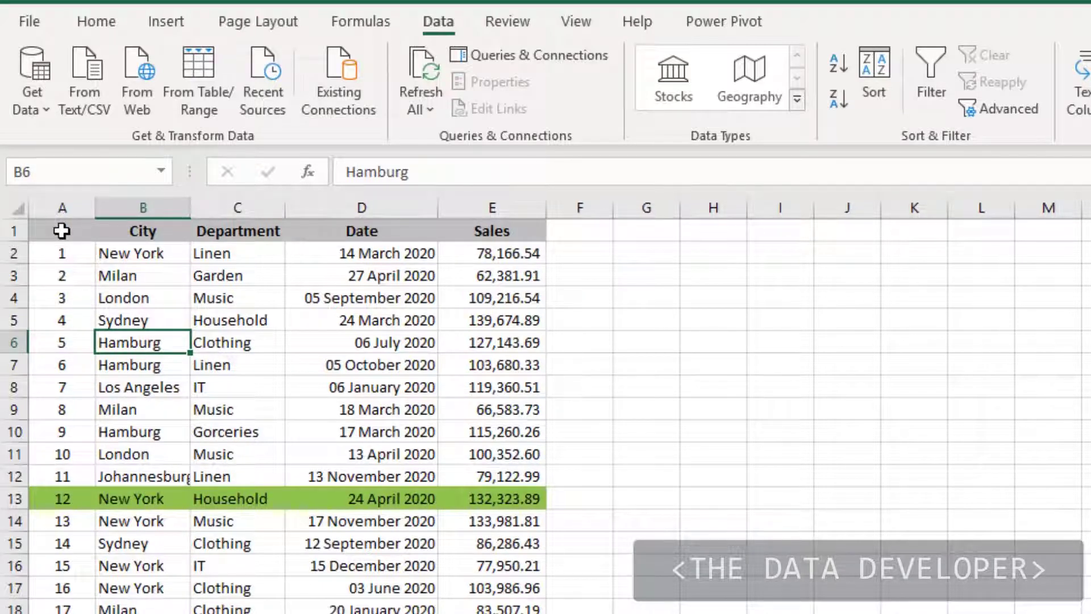
{"action": "left_click_drag", "start_coordinate": [62, 230], "coordinate": [510, 416]}
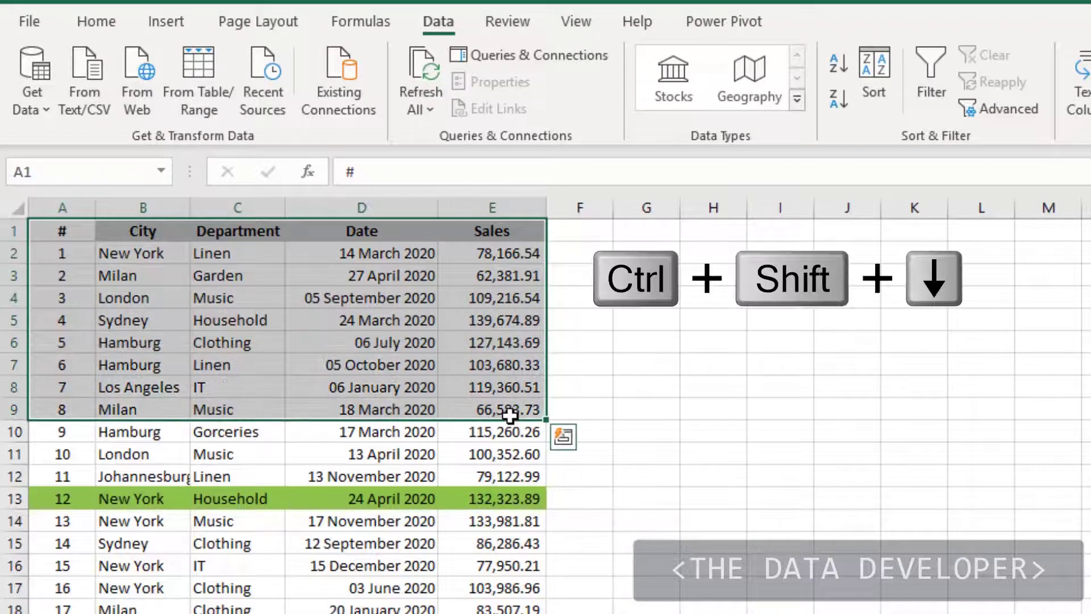
{"action": "key", "text": "ctrl+shift+Down"}
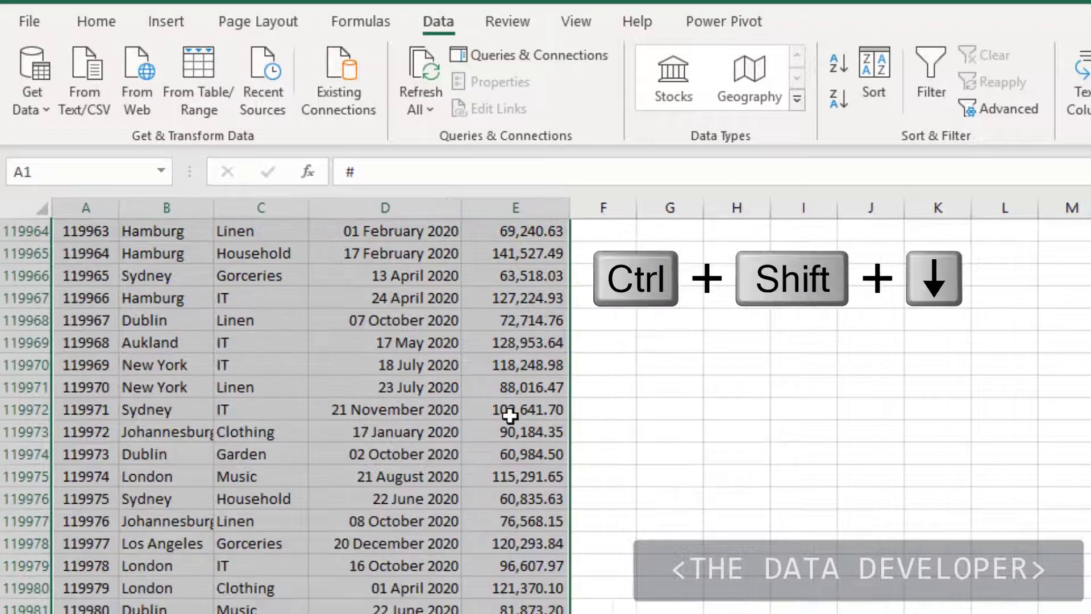
{"action": "left_click", "coordinate": [834, 72]}
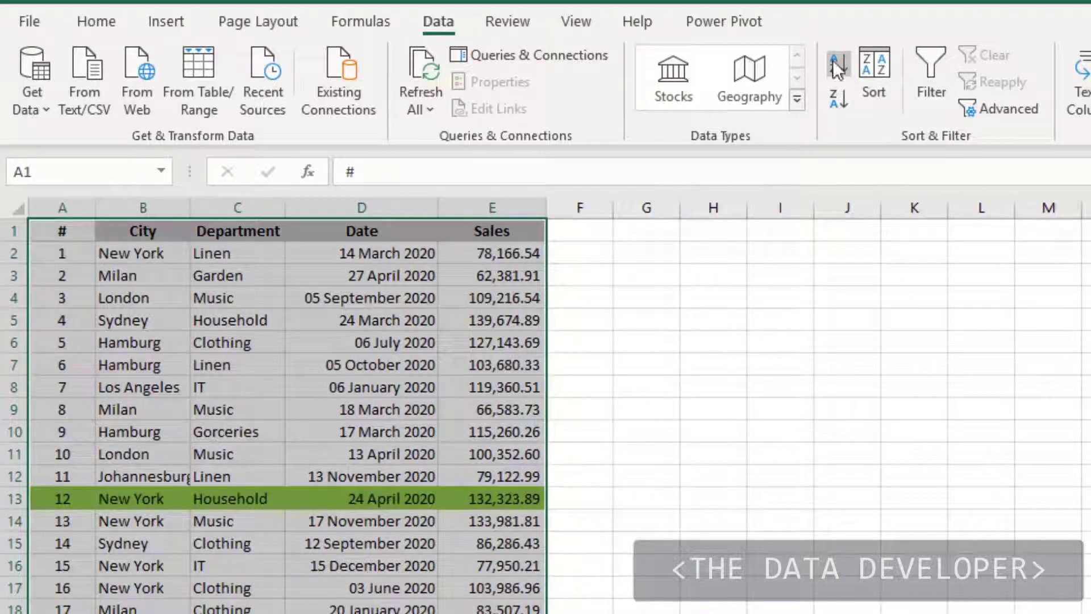
{"action": "left_click", "coordinate": [834, 100]}
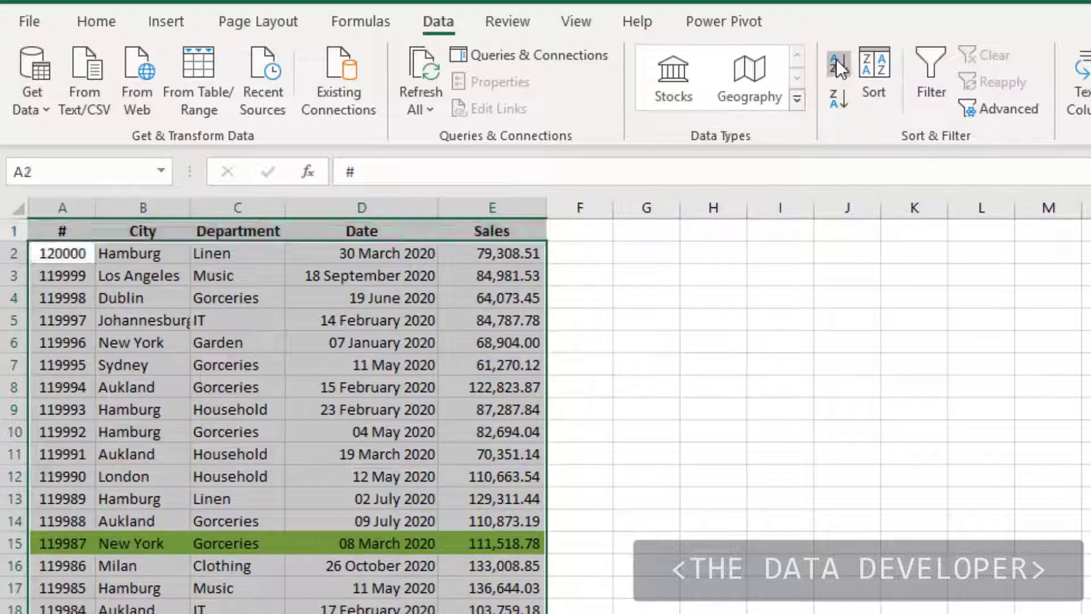
{"action": "left_click", "coordinate": [835, 63]}
{"action": "left_click", "coordinate": [293, 336]}
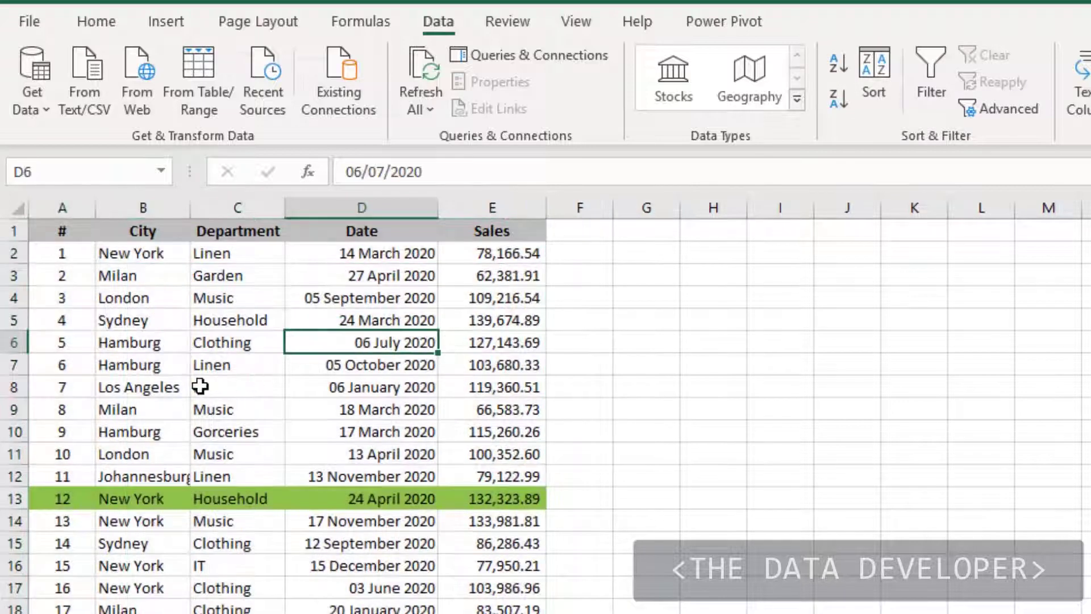
Sort the table by the Department column from A to Z and undo that sort
{"action": "left_click", "coordinate": [222, 344]}
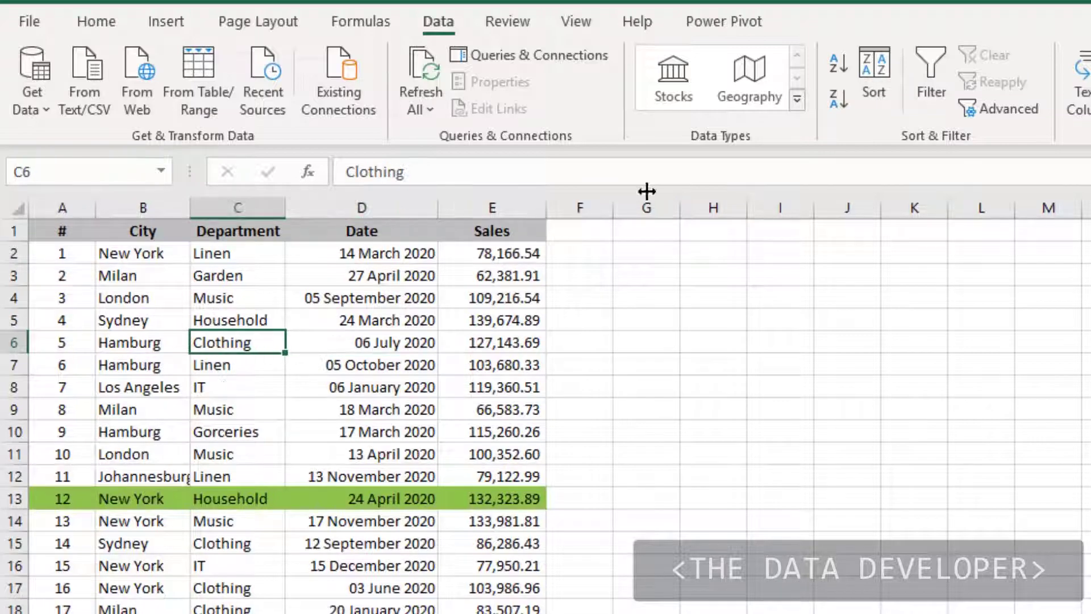
{"action": "left_click", "coordinate": [834, 64]}
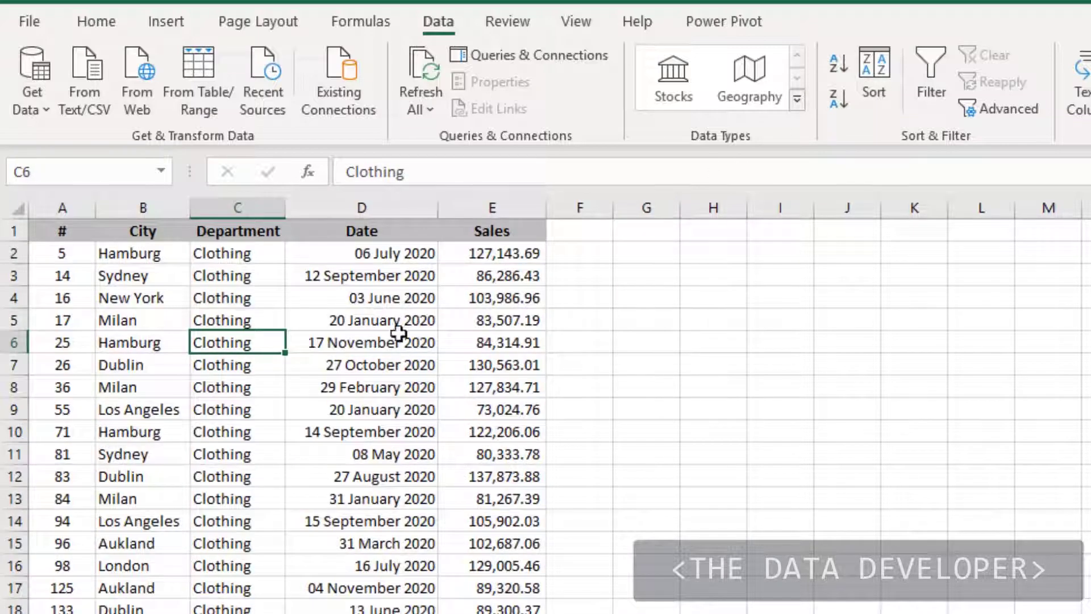
{"action": "key", "text": "ctrl+z"}
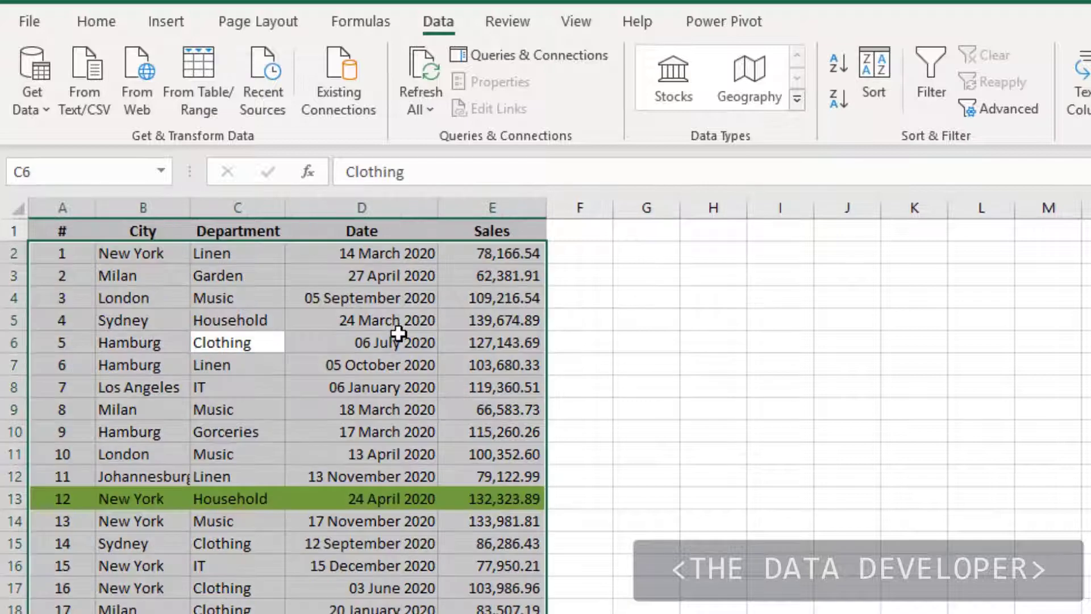
Open the custom Sort settings for the table and set the first sort level to the City column
{"action": "left_click", "coordinate": [240, 305]}
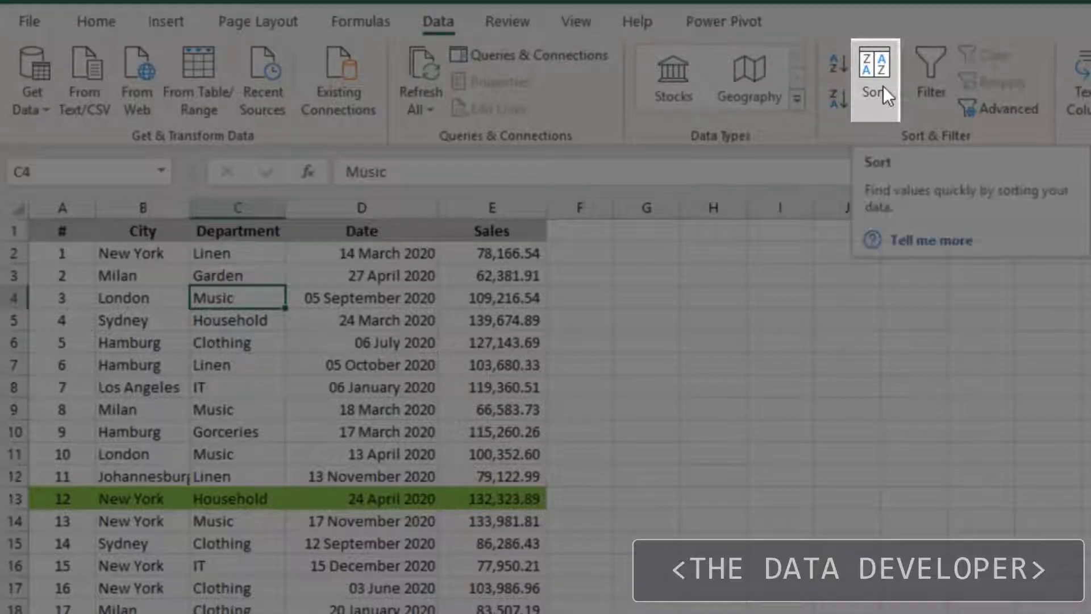
{"action": "left_click", "coordinate": [883, 87]}
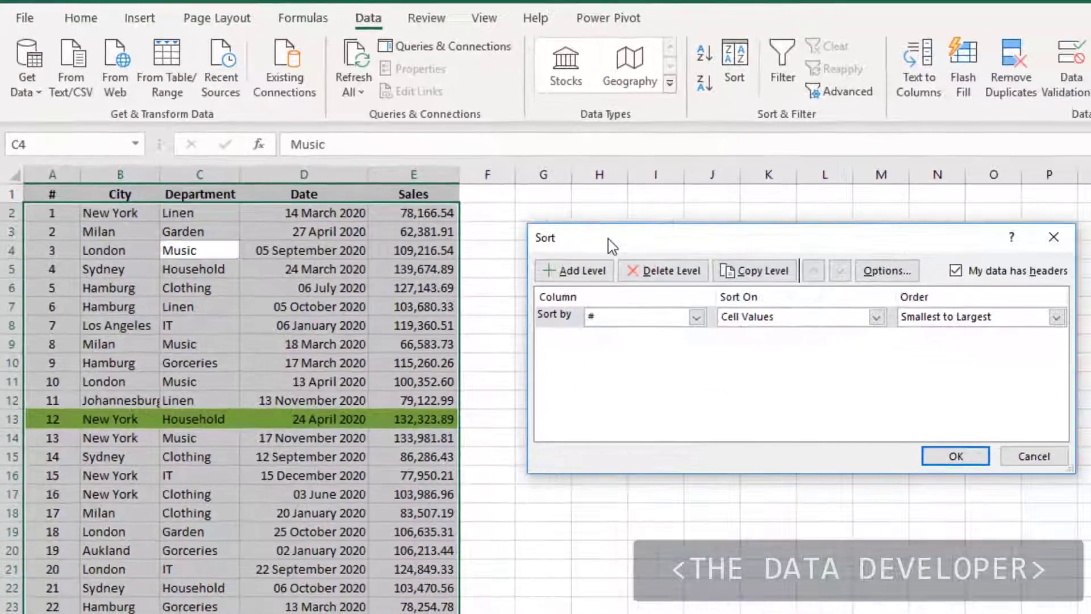
{"action": "left_click", "coordinate": [693, 316]}
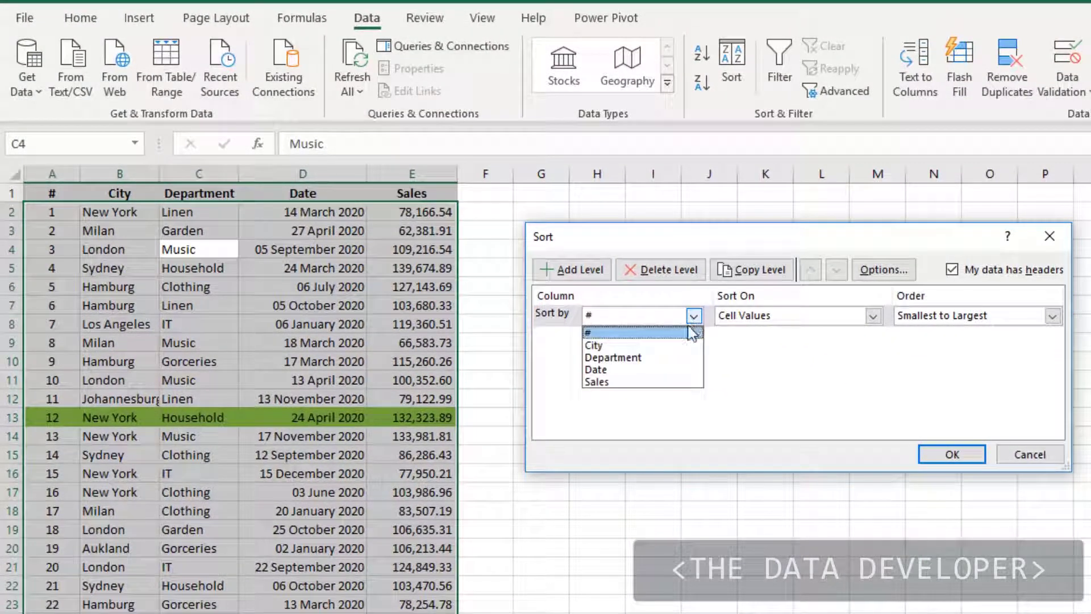
{"action": "left_click", "coordinate": [669, 346]}
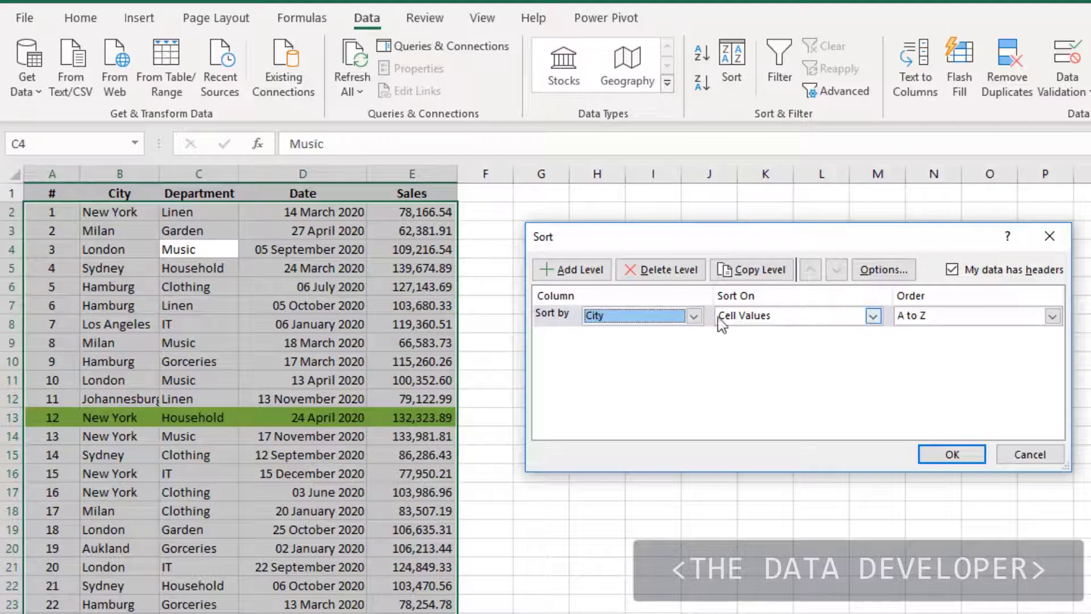
Add a second sort level on the Department column from A to Z below City and apply the custom sort
{"action": "left_click", "coordinate": [557, 270]}
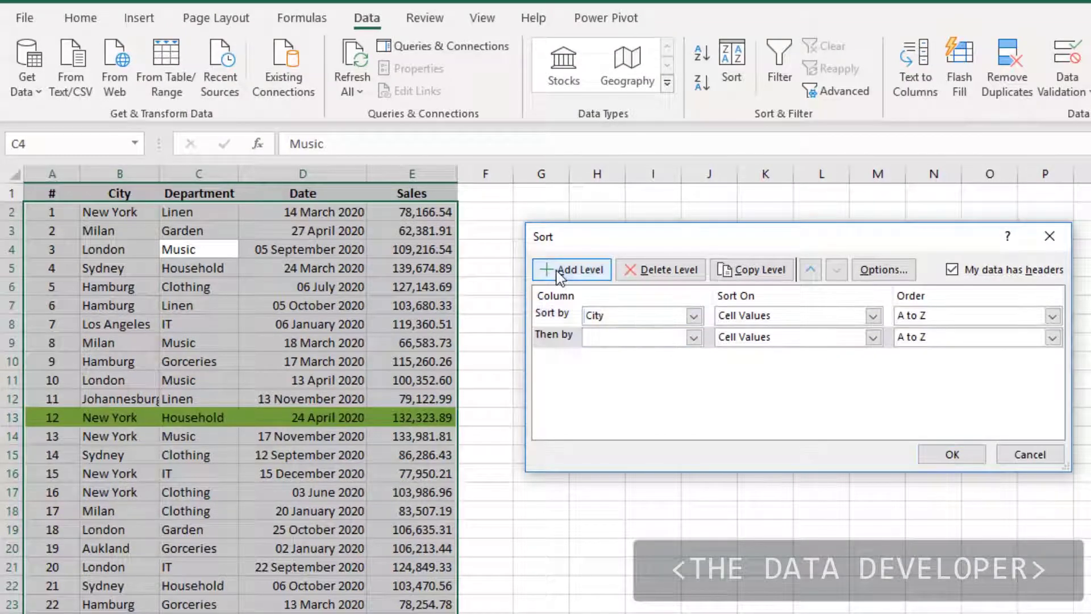
{"action": "left_click", "coordinate": [694, 338]}
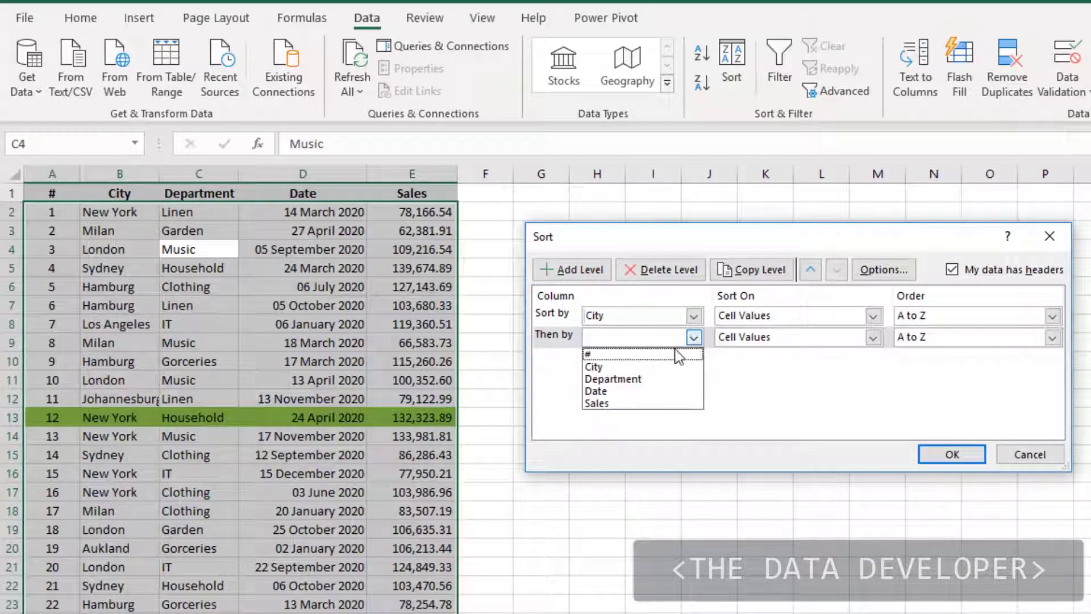
{"action": "left_click", "coordinate": [662, 386]}
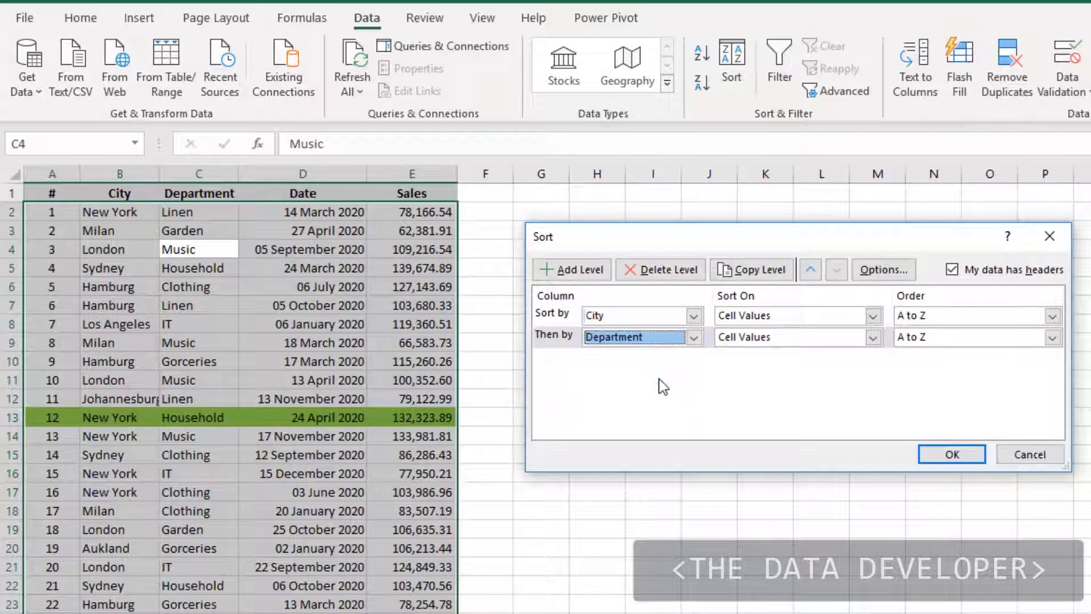
{"action": "left_click", "coordinate": [952, 455]}
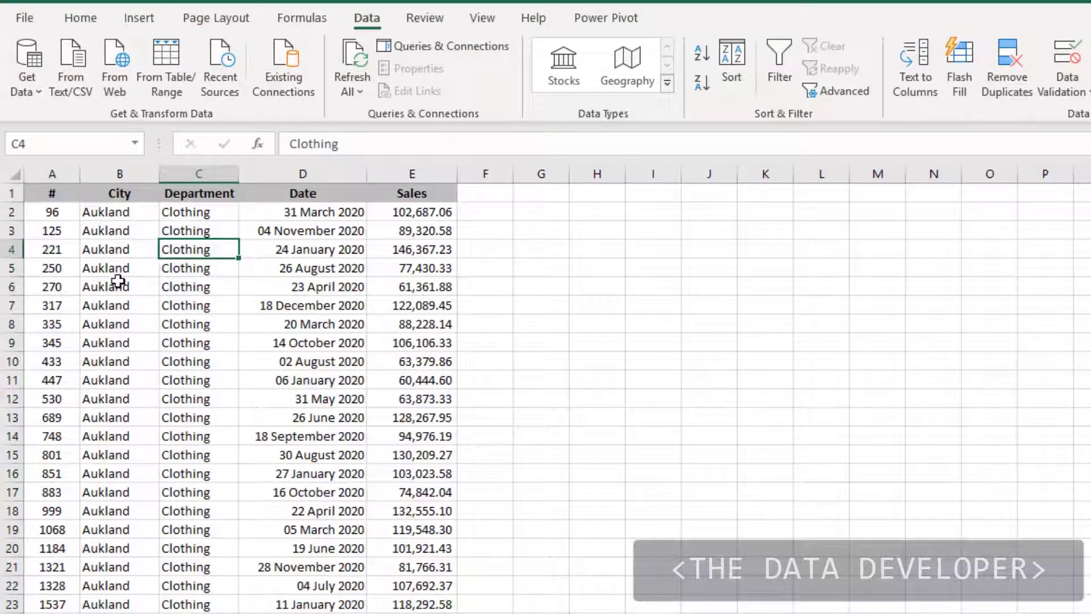
Look through the sorted rows to examine how departments are ordered within each city, and return to the table's first rows
{"action": "scroll", "coordinate": [211, 483], "scroll_direction": "down", "scroll_amount": 13}
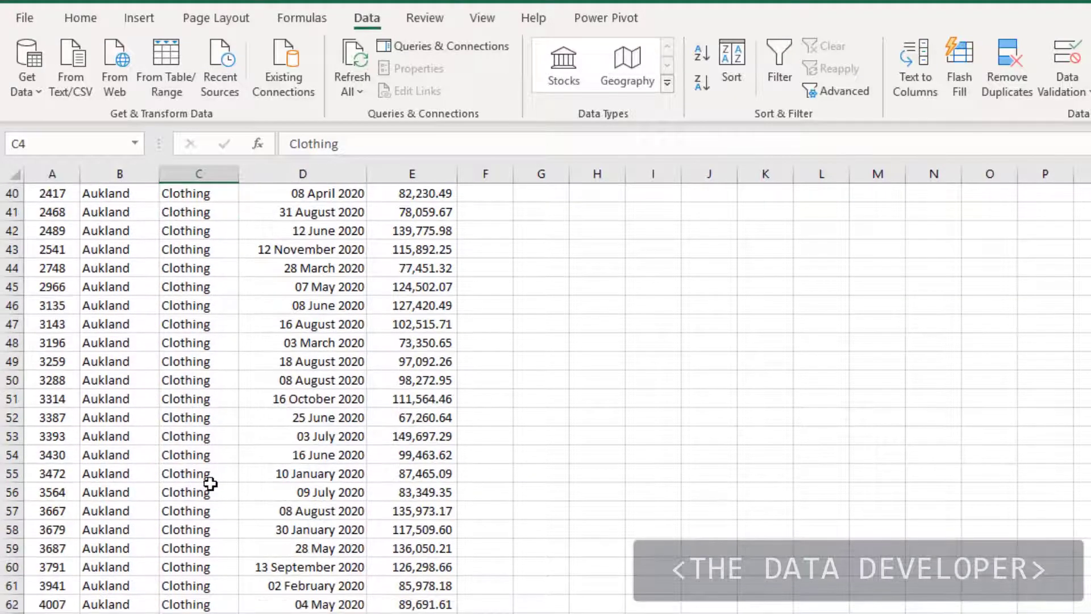
{"action": "scroll", "coordinate": [210, 484], "scroll_direction": "down", "scroll_amount": 20}
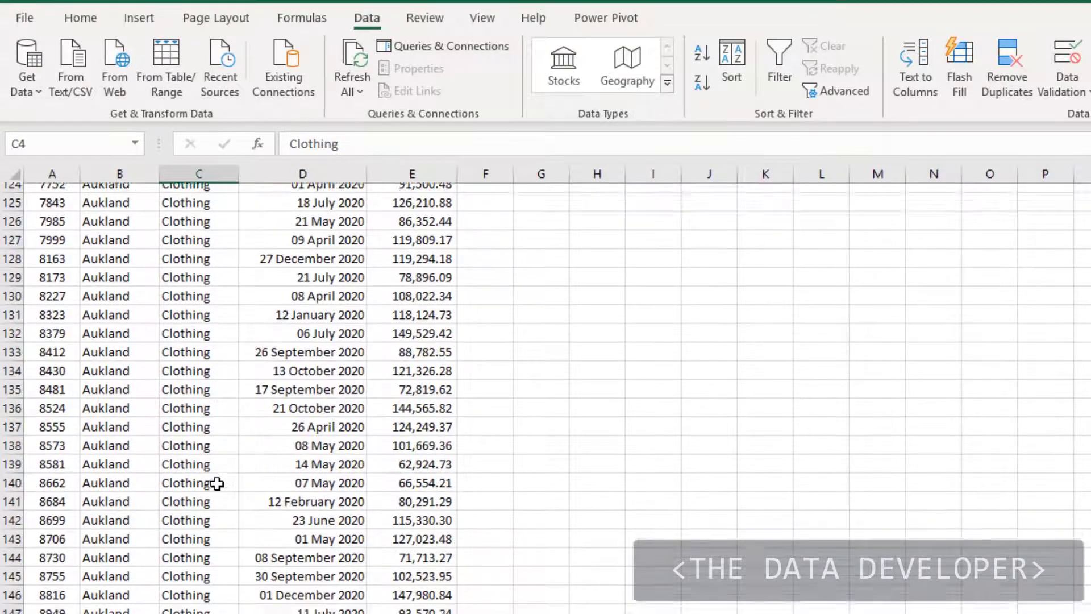
{"action": "scroll", "coordinate": [217, 484], "scroll_direction": "down", "scroll_amount": 20}
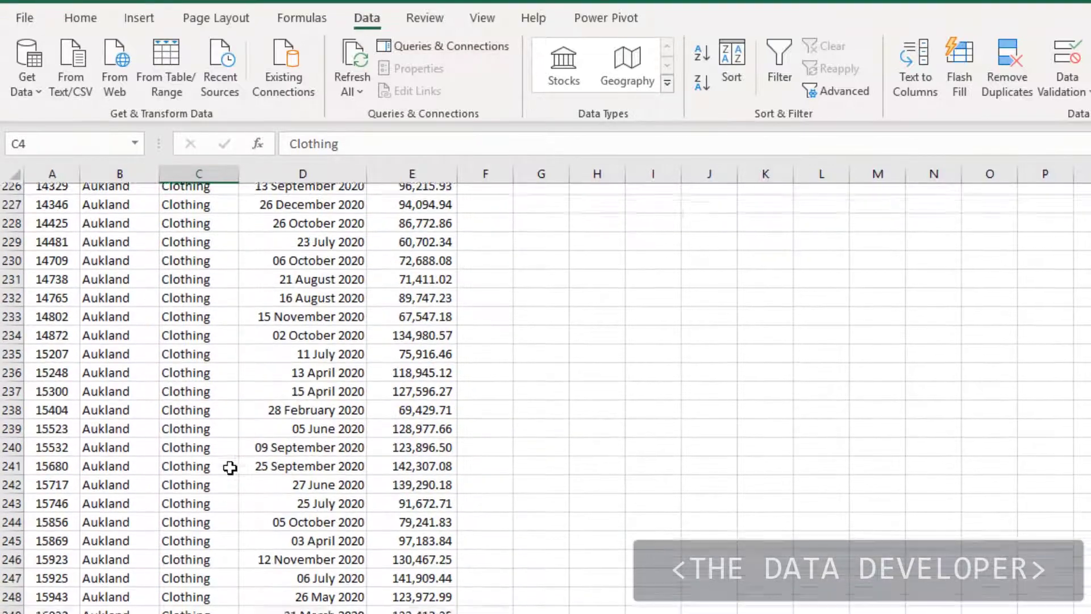
{"action": "scroll", "coordinate": [230, 468], "scroll_direction": "down", "scroll_amount": 20}
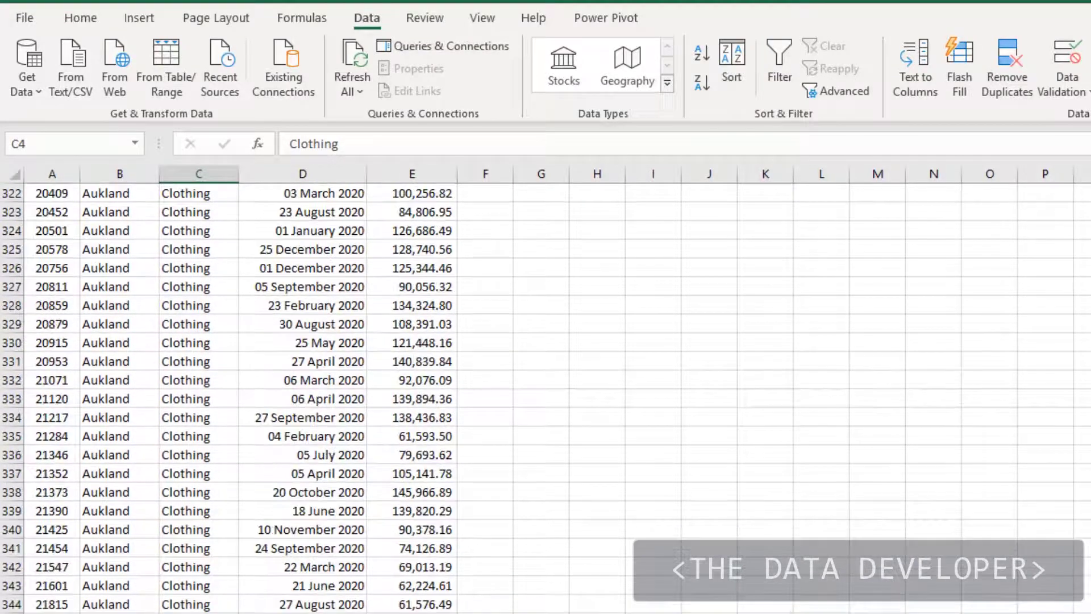
{"action": "left_click_drag", "start_coordinate": [1090, 199], "coordinate": [1090, 398]}
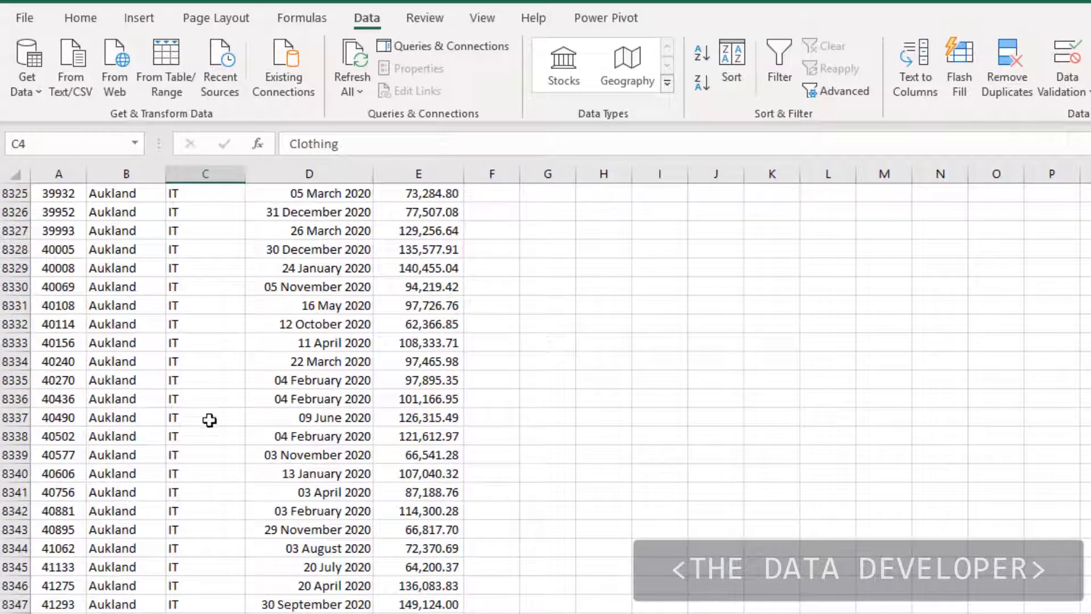
{"action": "left_click", "coordinate": [151, 380]}
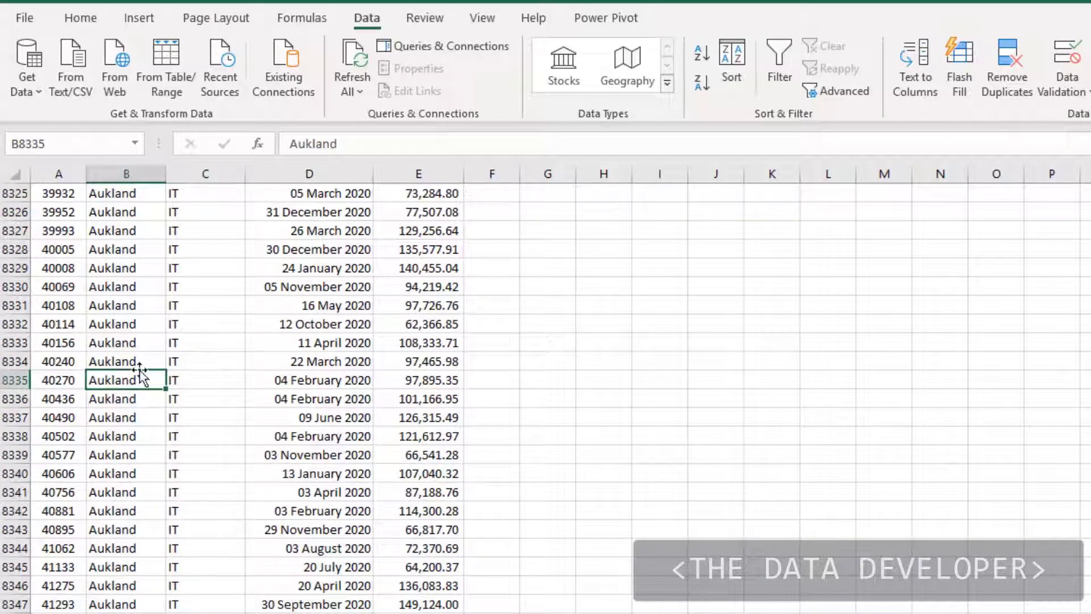
{"action": "double_click", "coordinate": [139, 370]}
Apply the custom sort with the Department level's order set to Z to A, and restore the original order by sorting # ascending
{"action": "left_click", "coordinate": [733, 67]}
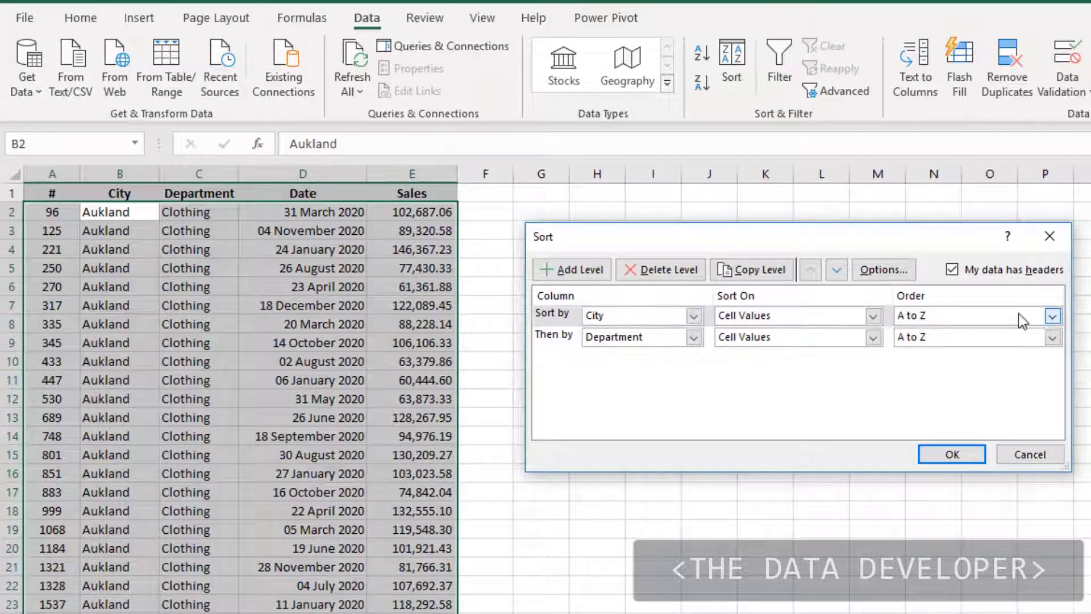
{"action": "left_click", "coordinate": [1051, 337]}
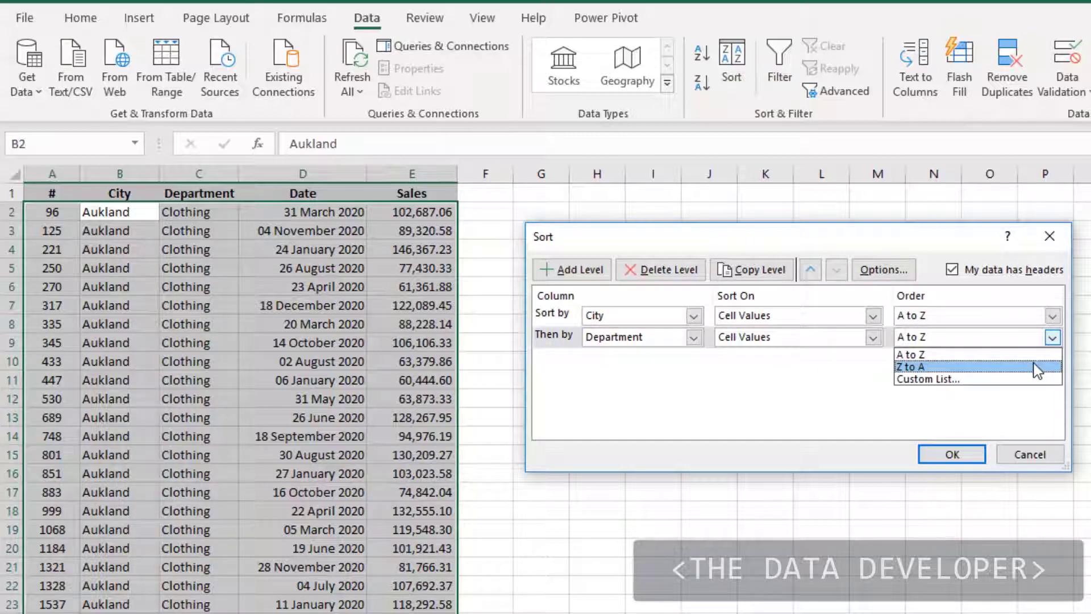
{"action": "left_click", "coordinate": [1038, 366]}
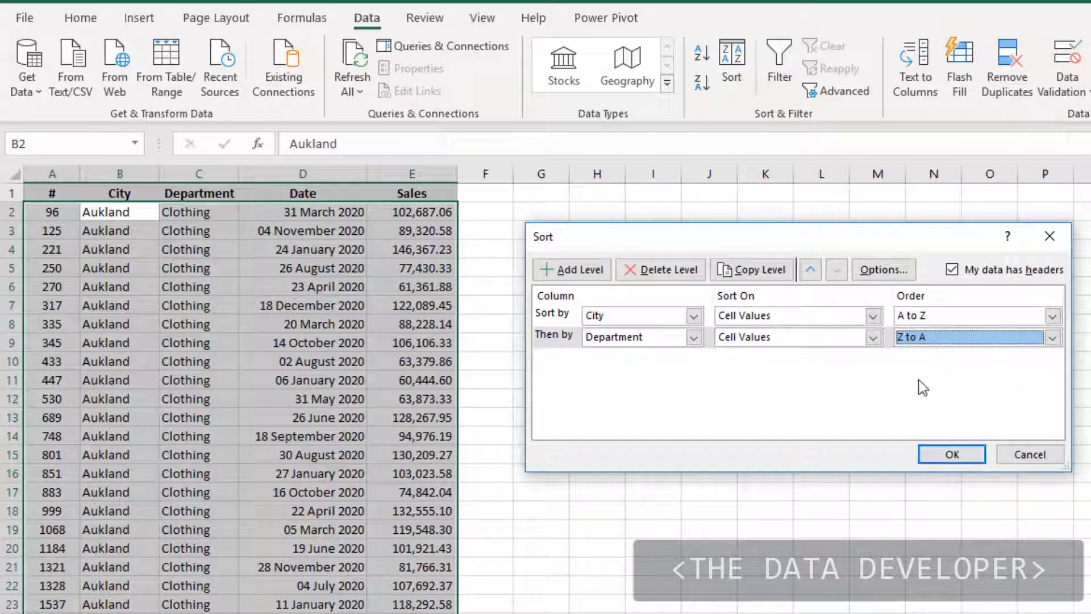
{"action": "left_click", "coordinate": [960, 455]}
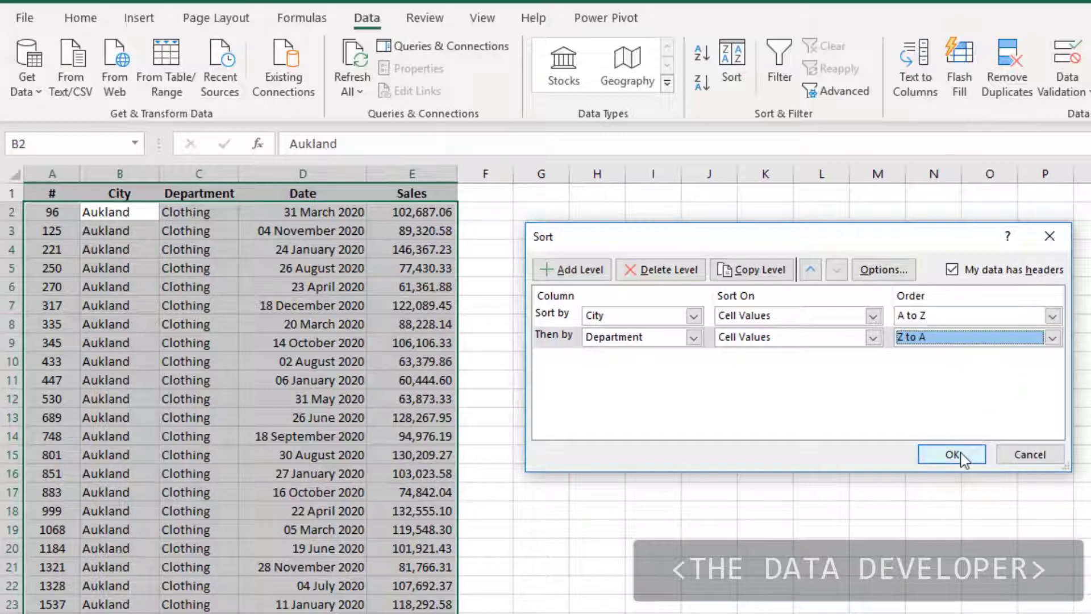
{"action": "left_click", "coordinate": [215, 396]}
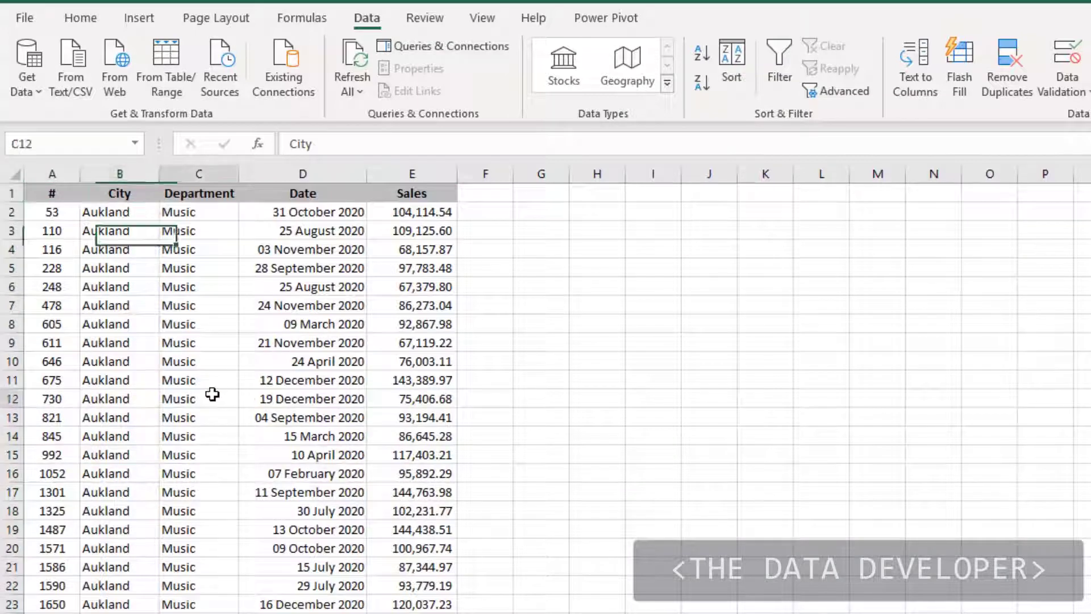
{"action": "left_click", "coordinate": [40, 271]}
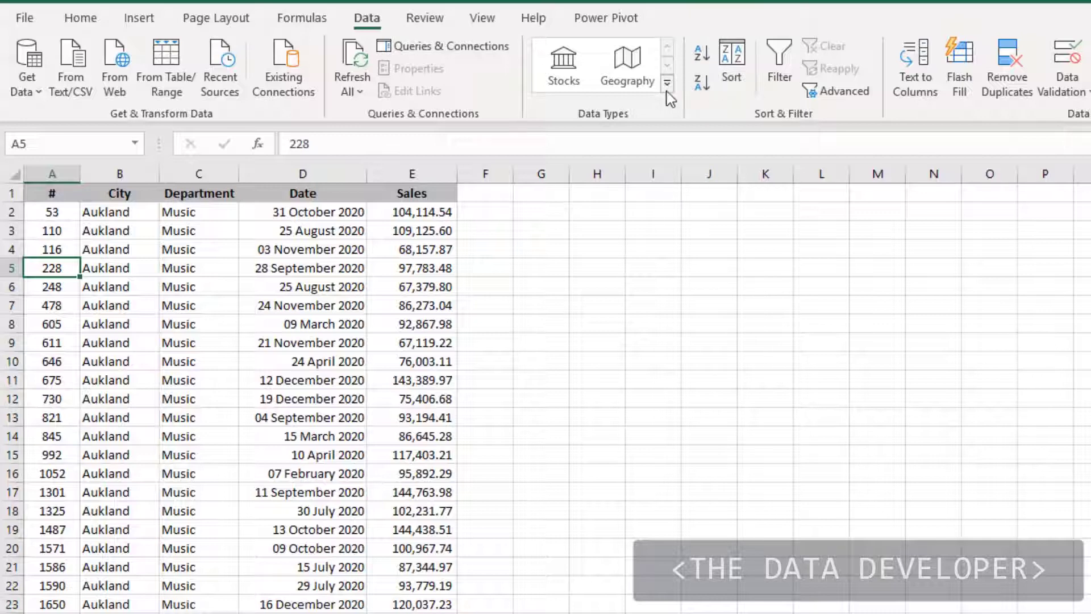
{"action": "left_click", "coordinate": [702, 53]}
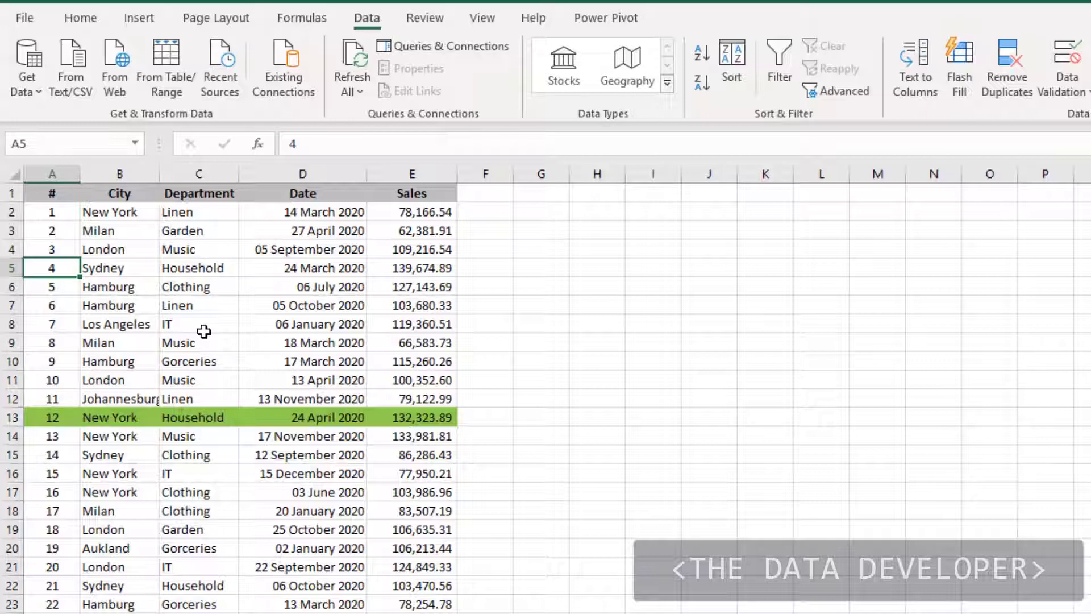
Open the custom Sort settings for the table and set the # level to sort on Cell Color
{"action": "left_click", "coordinate": [723, 76]}
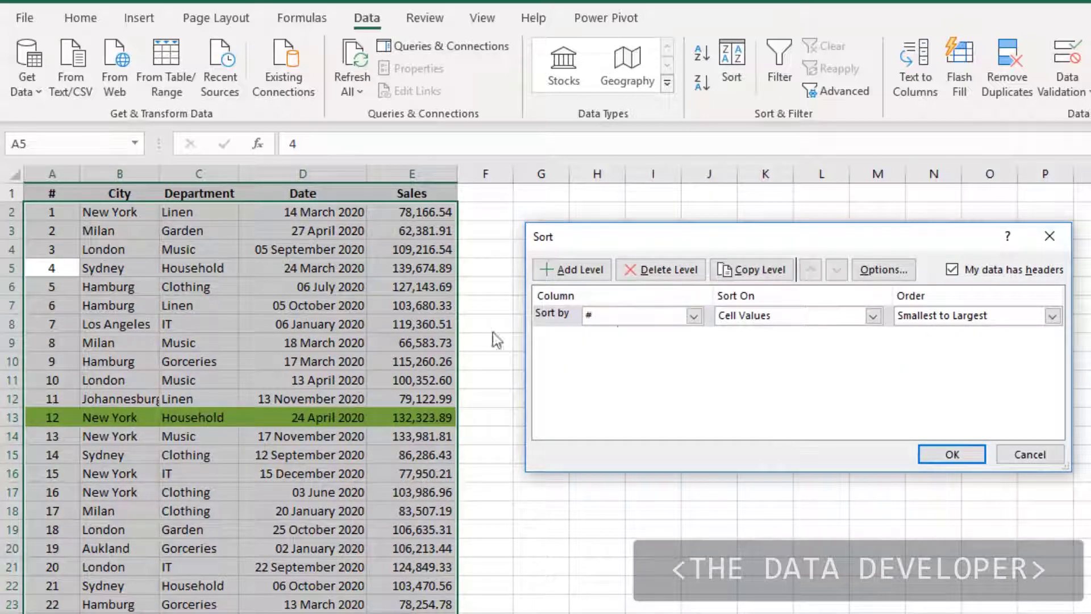
{"action": "left_click", "coordinate": [689, 323]}
{"action": "left_click", "coordinate": [689, 322]}
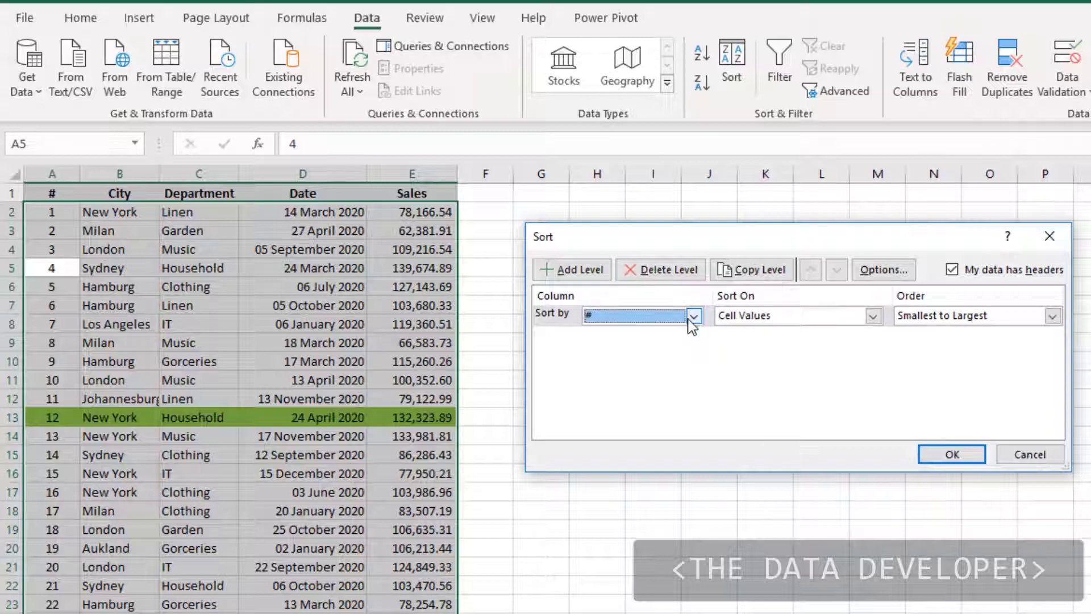
{"action": "left_click", "coordinate": [873, 317]}
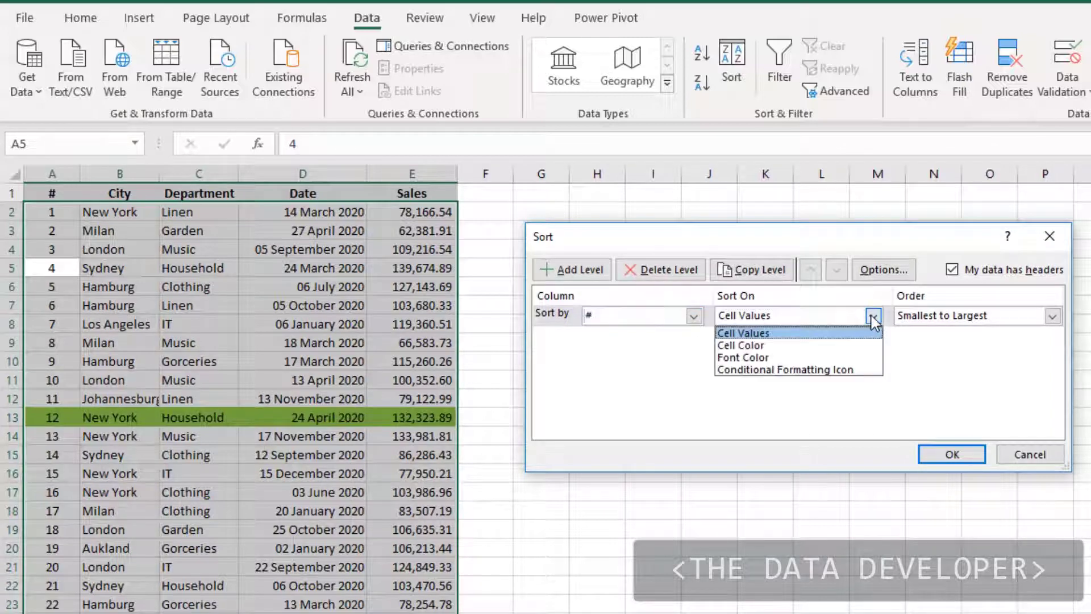
{"action": "left_click", "coordinate": [845, 344]}
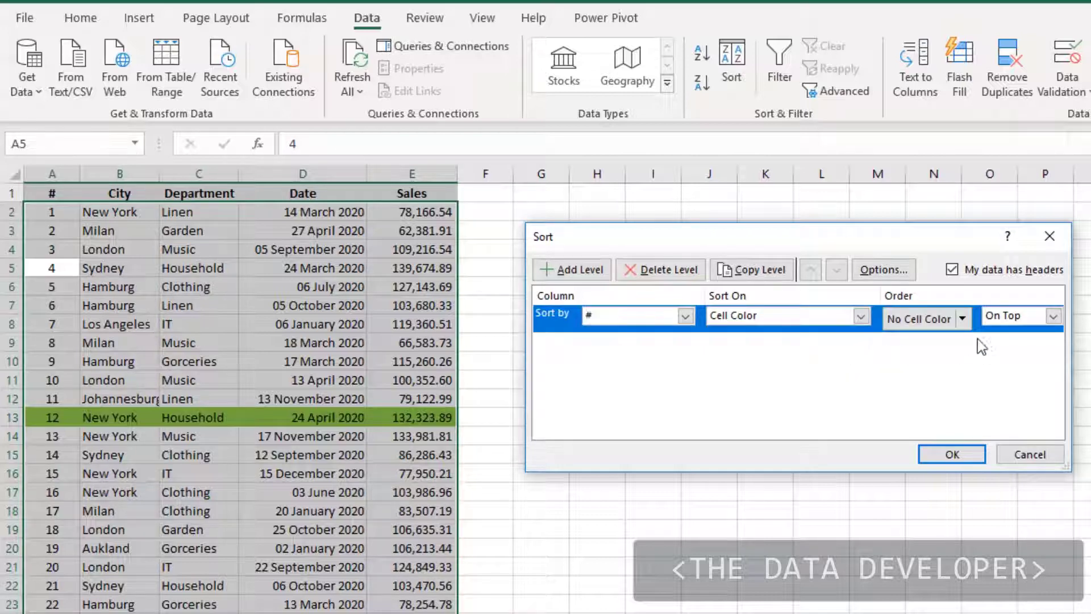
Place the rows with No Cell Color On Bottom and apply the color sort
{"action": "left_click", "coordinate": [963, 319]}
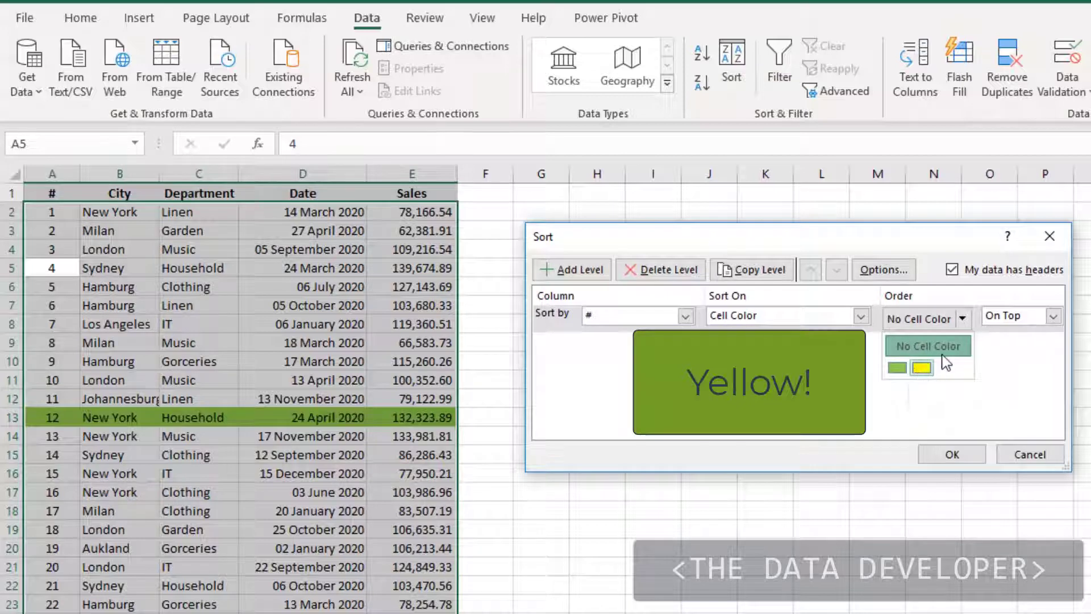
{"action": "left_click", "coordinate": [1053, 318]}
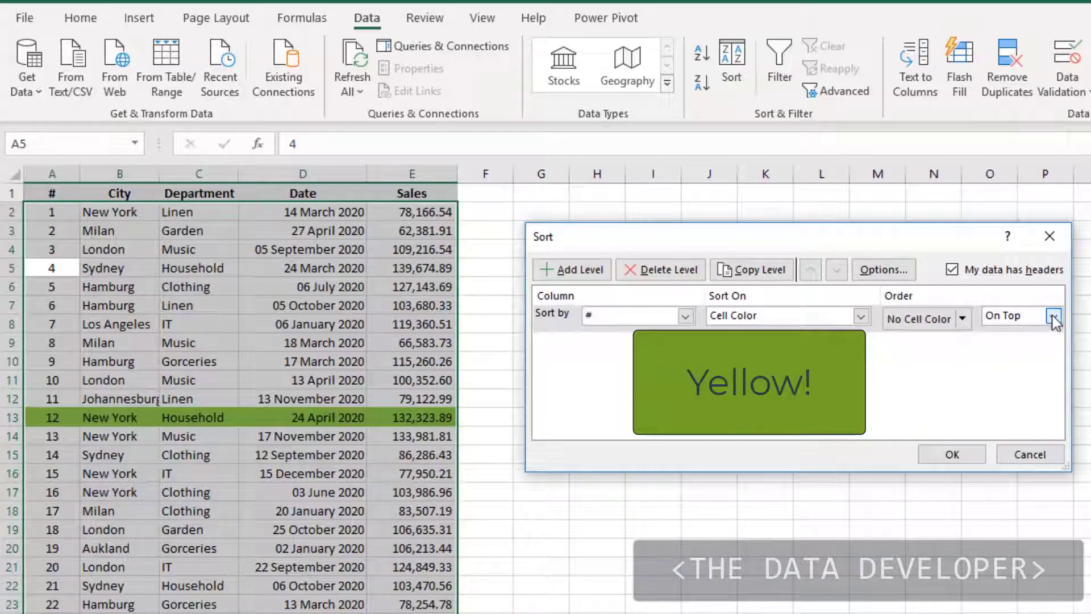
{"action": "left_click", "coordinate": [1053, 318]}
{"action": "left_click", "coordinate": [1007, 339]}
{"action": "left_click", "coordinate": [1053, 319]}
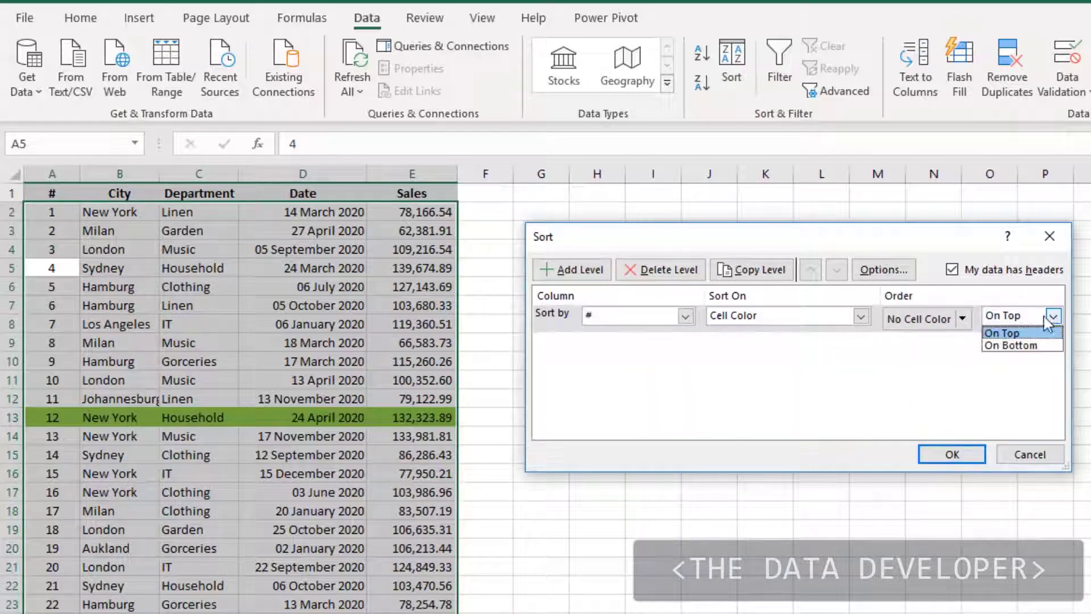
{"action": "left_click", "coordinate": [1017, 342]}
{"action": "left_click", "coordinate": [952, 454]}
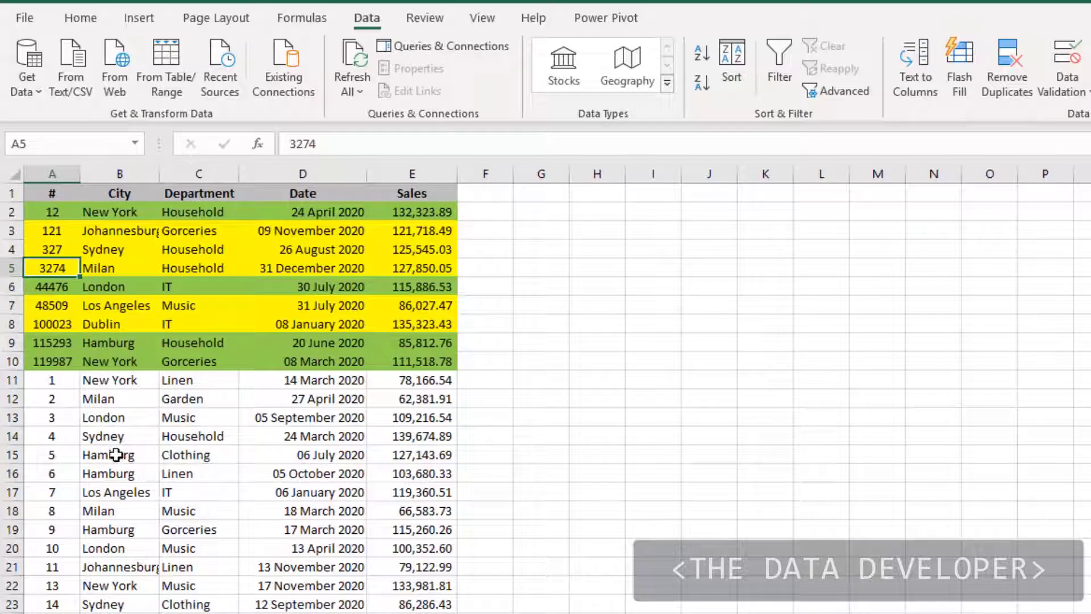
Reopen the custom Sort settings and choose green as the cell color of the # level
{"action": "left_click", "coordinate": [214, 212]}
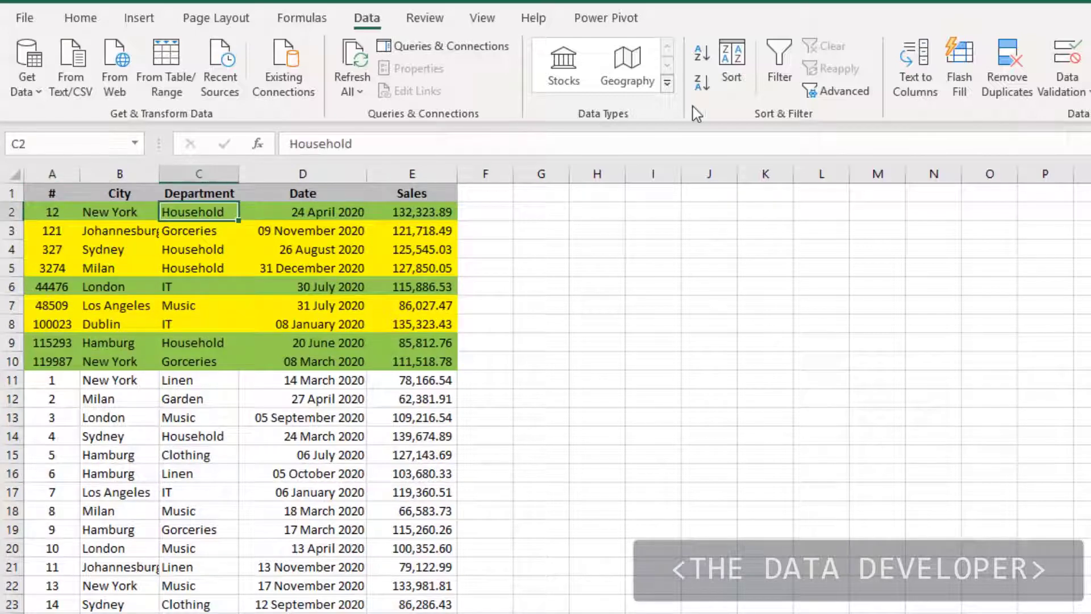
{"action": "left_click", "coordinate": [732, 67]}
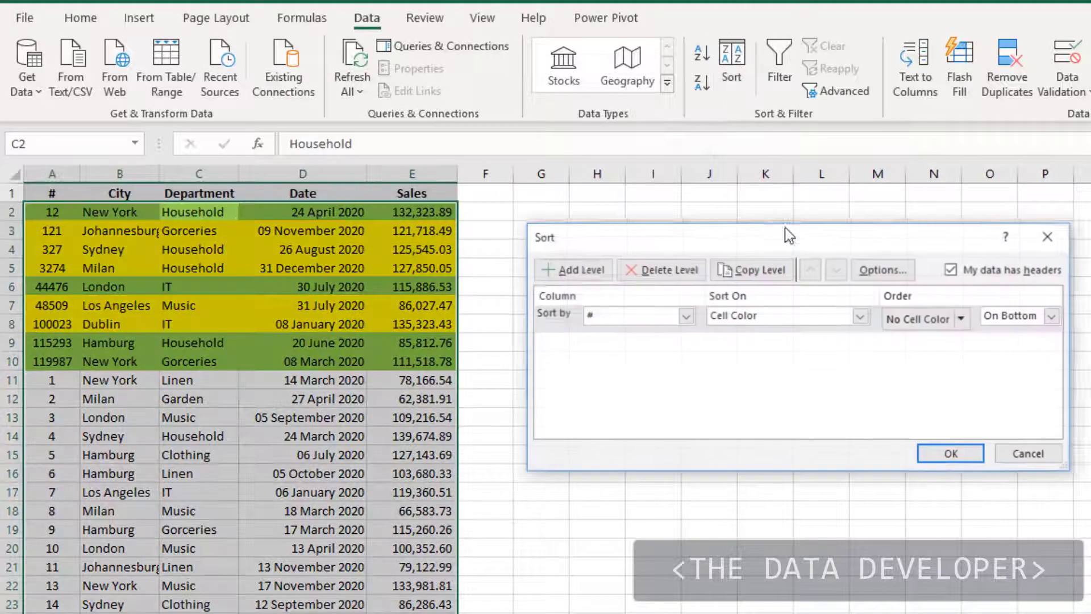
{"action": "left_click", "coordinate": [963, 319]}
{"action": "left_click", "coordinate": [891, 368]}
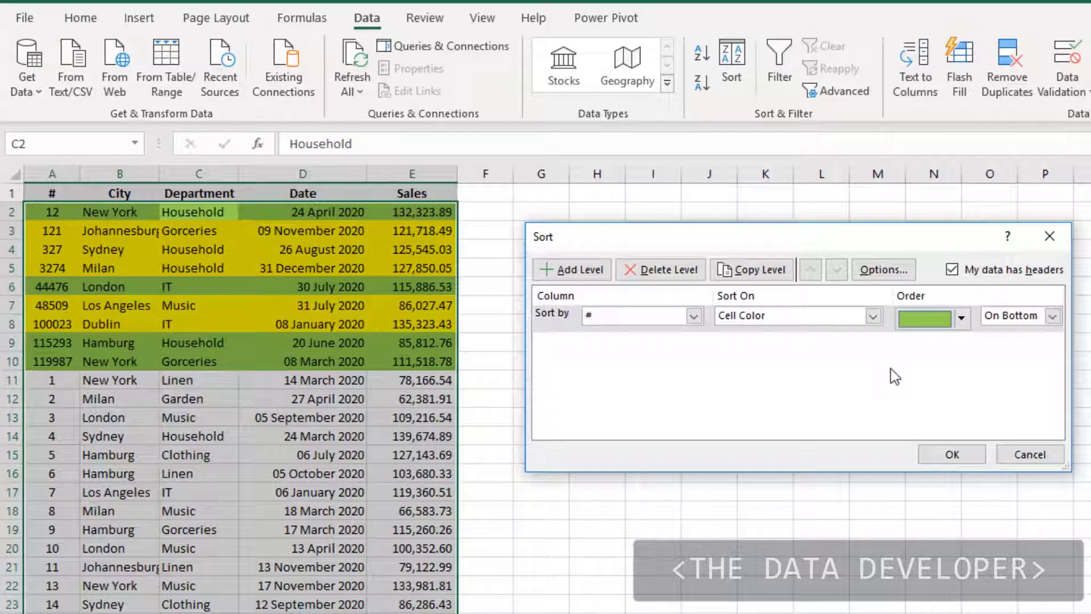
Add a second sort level on the # column that sorts on Cell Color, with yellow placed On Top
{"action": "left_click", "coordinate": [572, 273]}
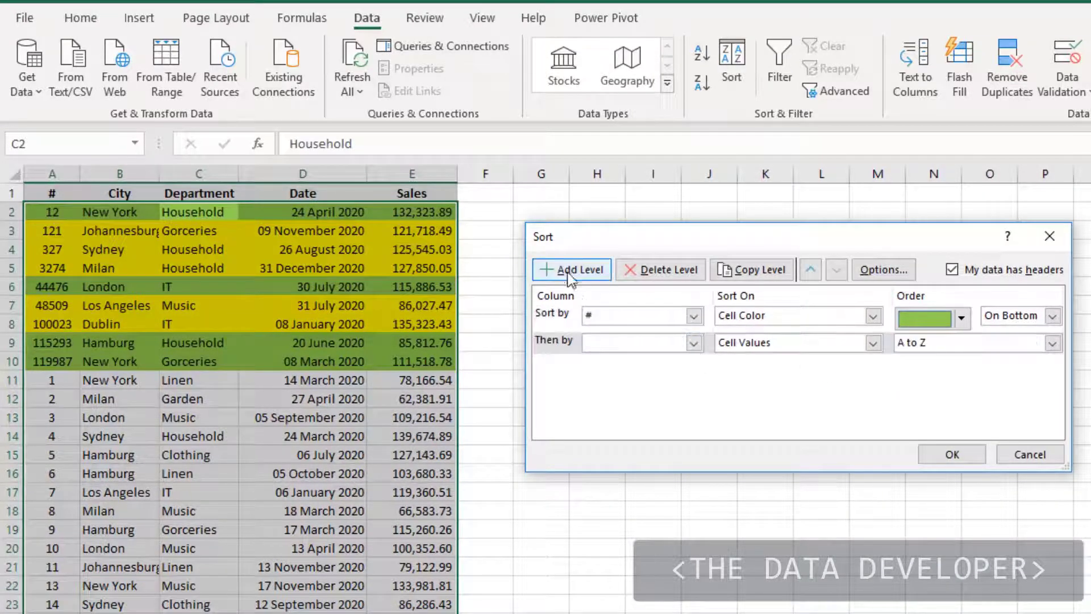
{"action": "left_click", "coordinate": [693, 343]}
{"action": "left_click", "coordinate": [587, 360]}
{"action": "left_click", "coordinate": [1052, 343]}
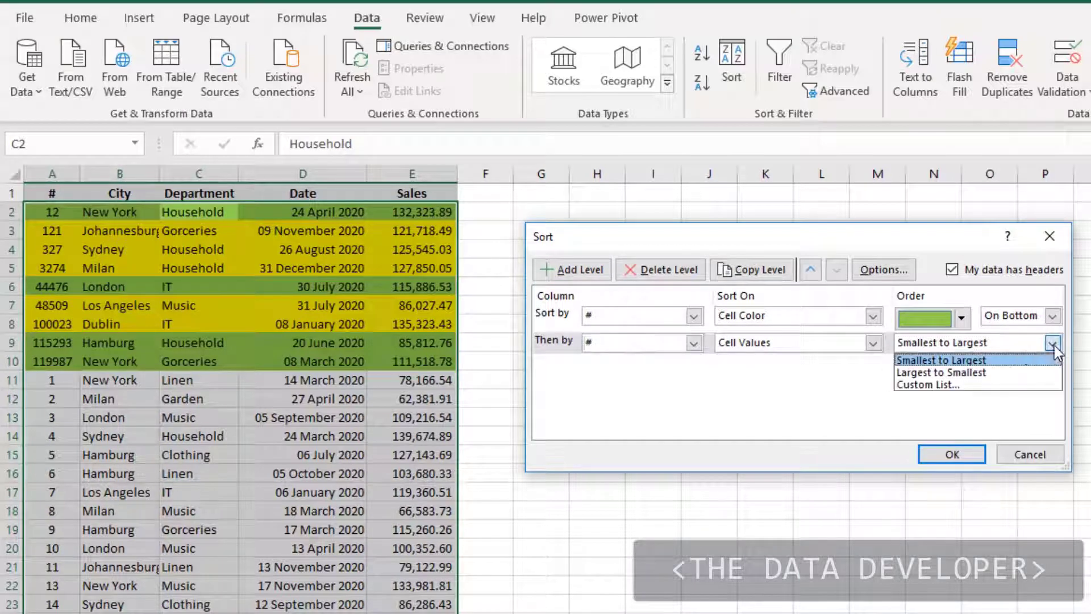
{"action": "left_click", "coordinate": [980, 294]}
{"action": "left_click", "coordinate": [873, 343]}
{"action": "left_click", "coordinate": [817, 372]}
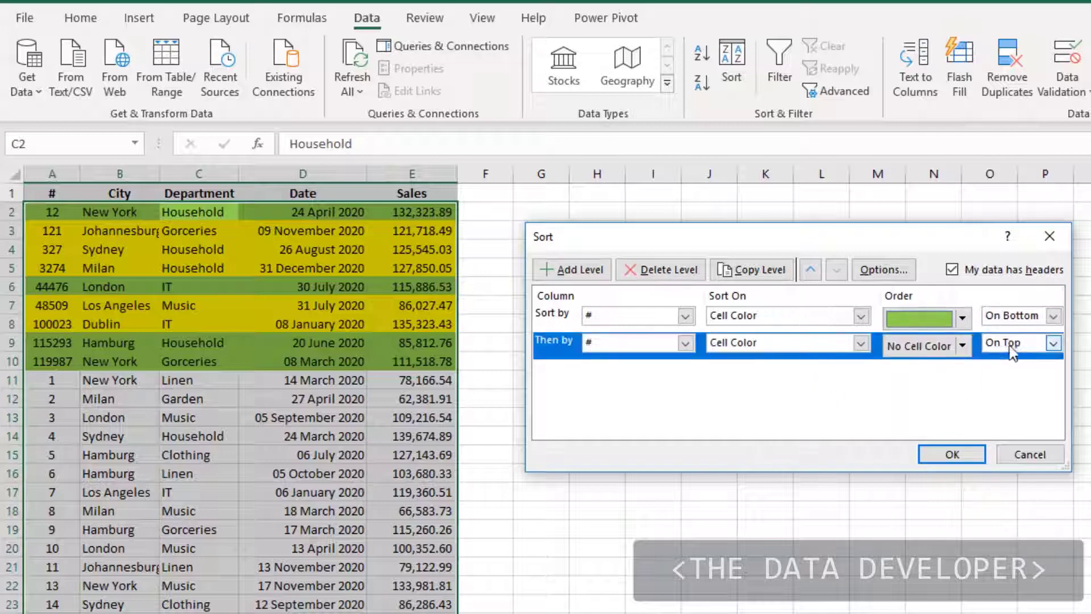
{"action": "left_click", "coordinate": [923, 345]}
{"action": "left_click", "coordinate": [921, 395]}
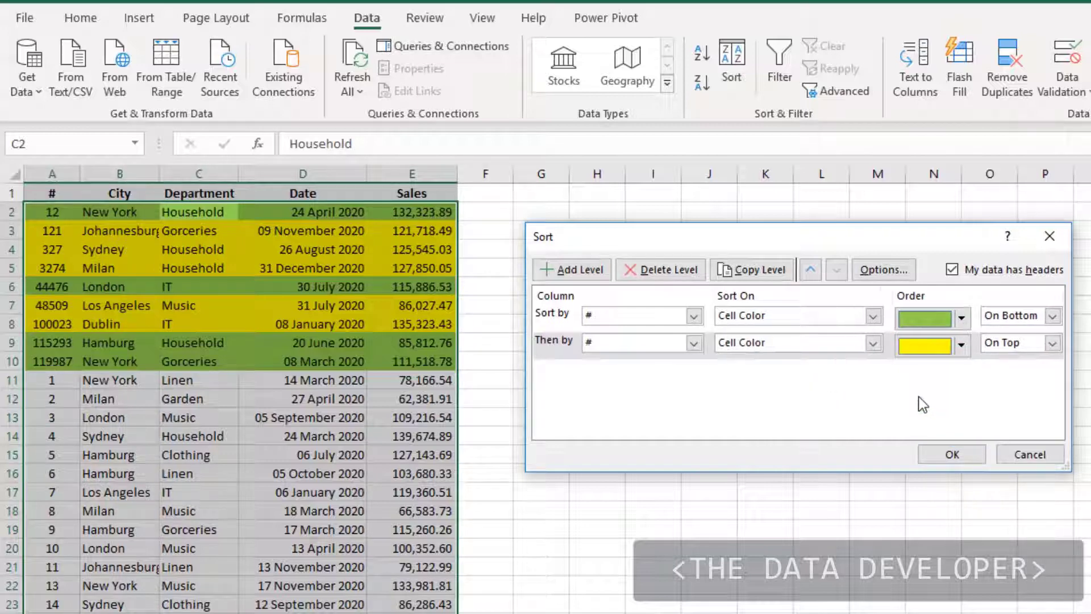
Place the green sort level On Top and select the yellow level below it
{"action": "left_click", "coordinate": [1053, 316]}
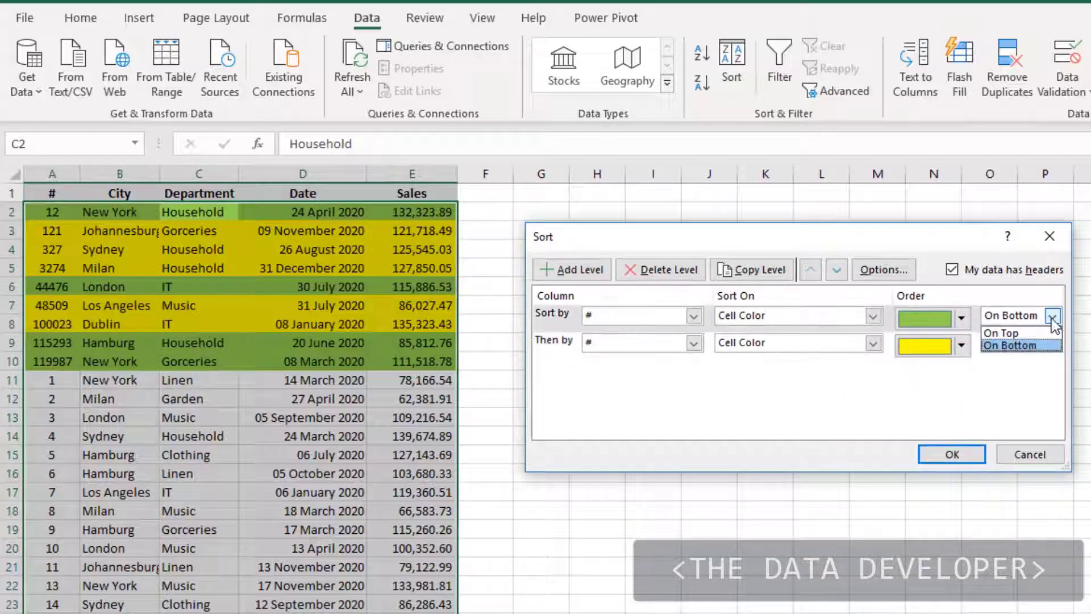
{"action": "left_click", "coordinate": [1033, 335]}
{"action": "left_click", "coordinate": [554, 341]}
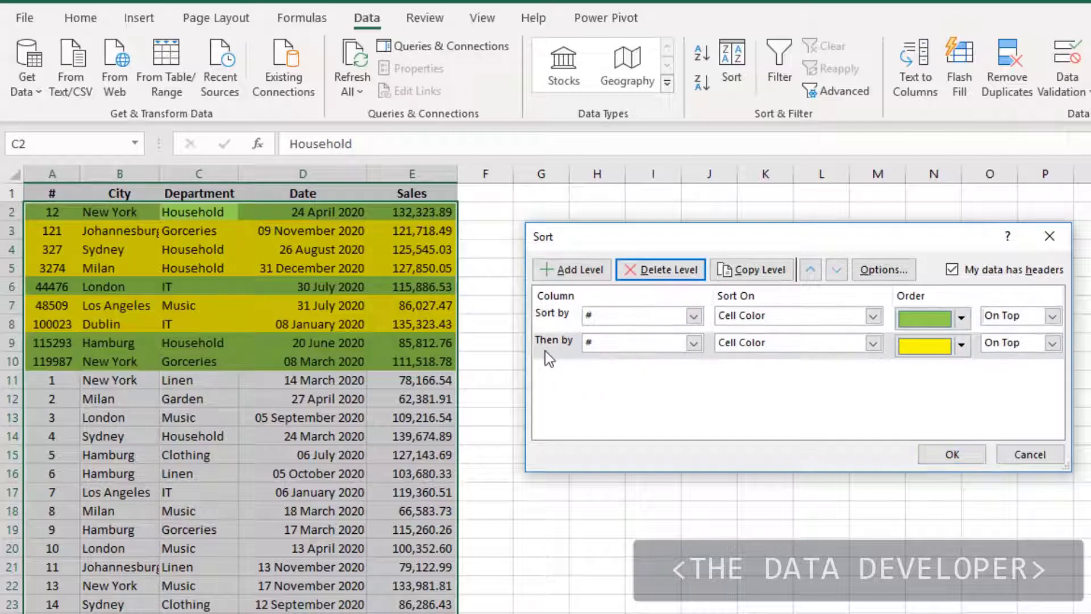
Add a third # level that sorts on Cell Color with No Cell Color On Top, and apply the color sort
{"action": "left_click", "coordinate": [571, 269]}
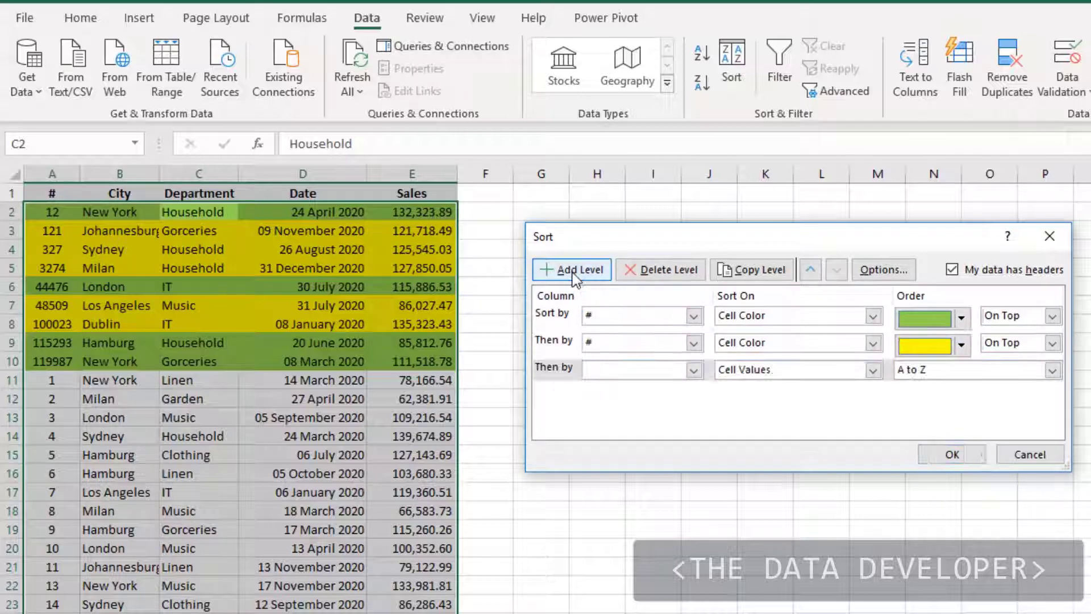
{"action": "left_click", "coordinate": [695, 370]}
{"action": "left_click", "coordinate": [682, 385]}
{"action": "left_click", "coordinate": [873, 370]}
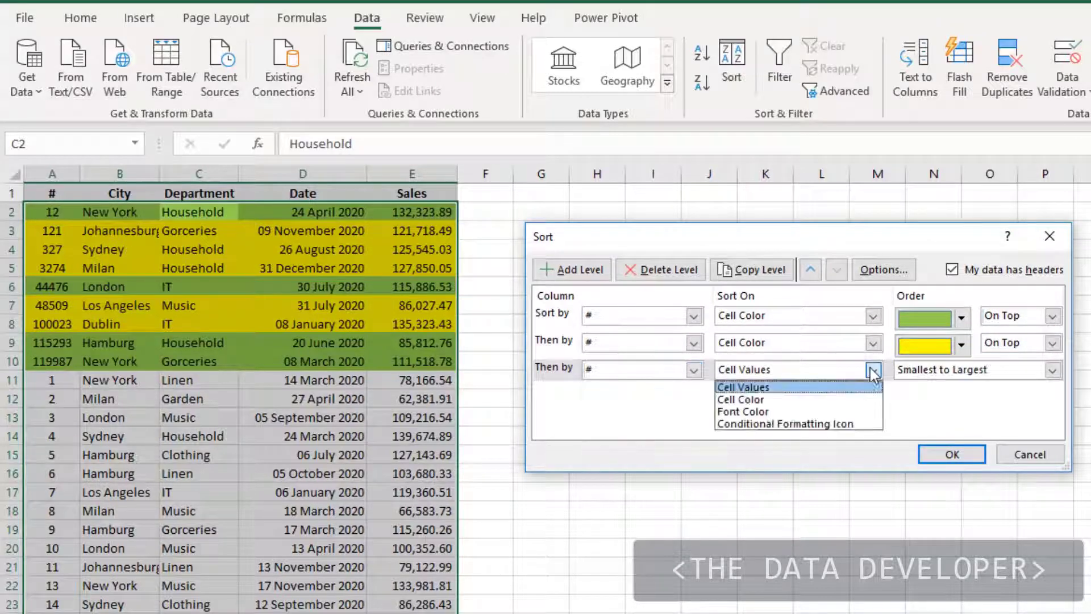
{"action": "left_click", "coordinate": [815, 400]}
{"action": "left_click", "coordinate": [962, 373]}
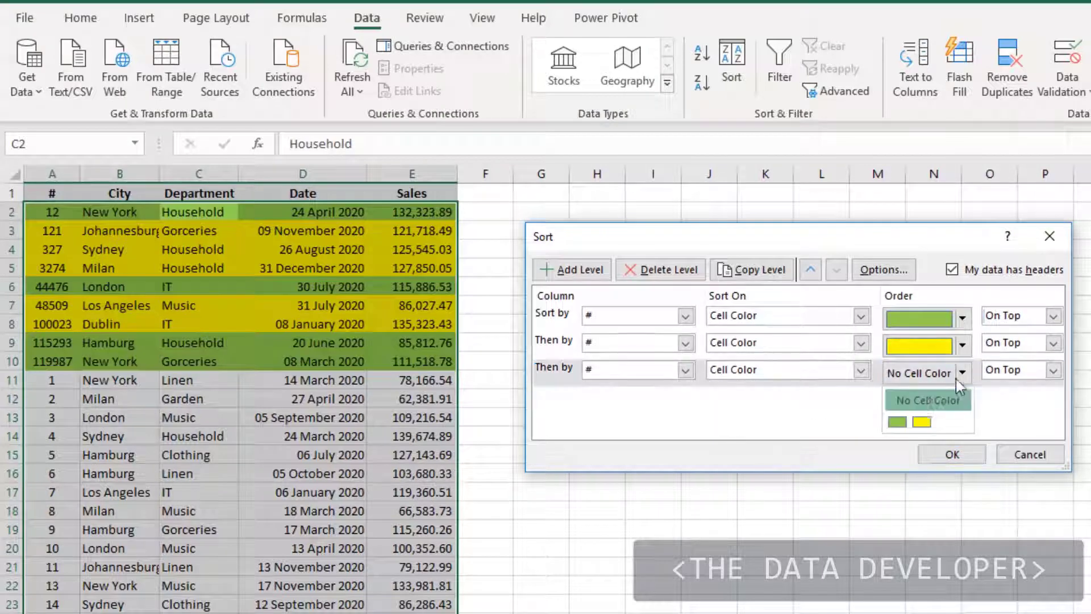
{"action": "left_click", "coordinate": [932, 401]}
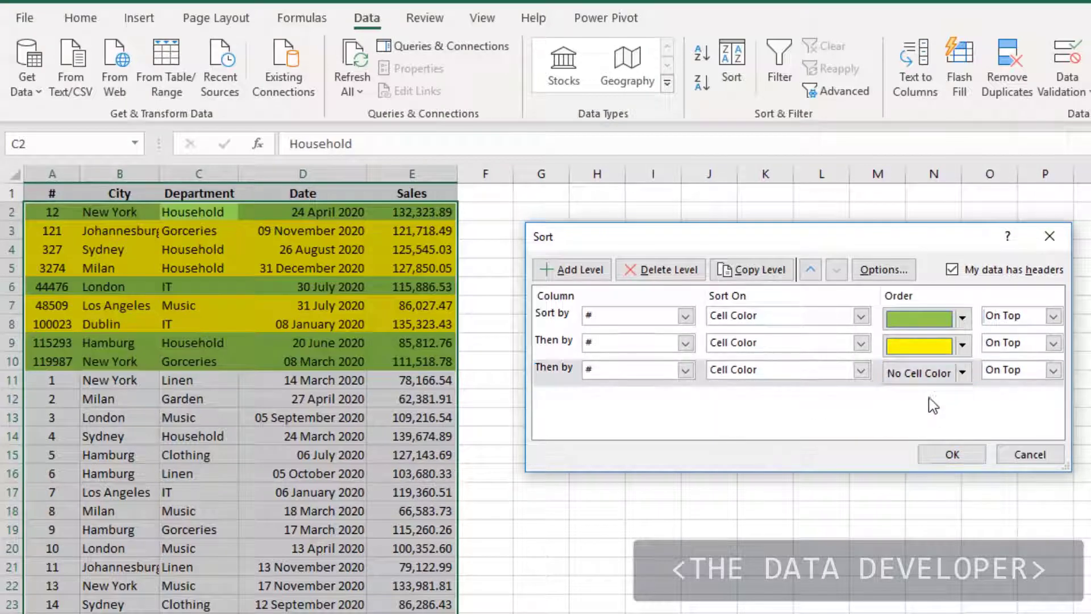
{"action": "left_click", "coordinate": [972, 458]}
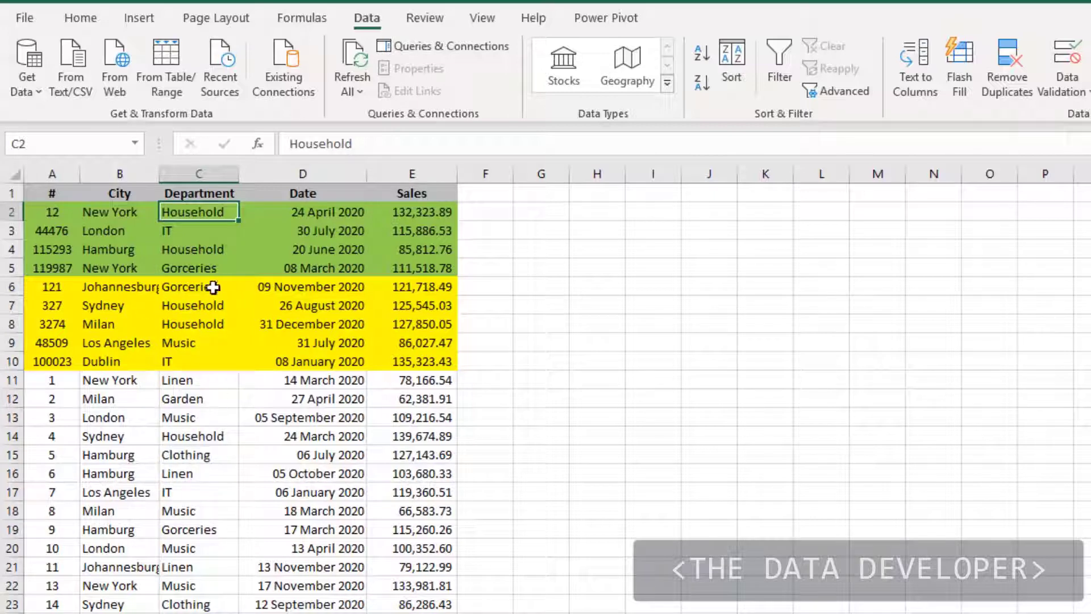
Review the Sort On choices of the first # level in the custom Sort settings and leave them without changes
{"action": "left_click", "coordinate": [732, 65]}
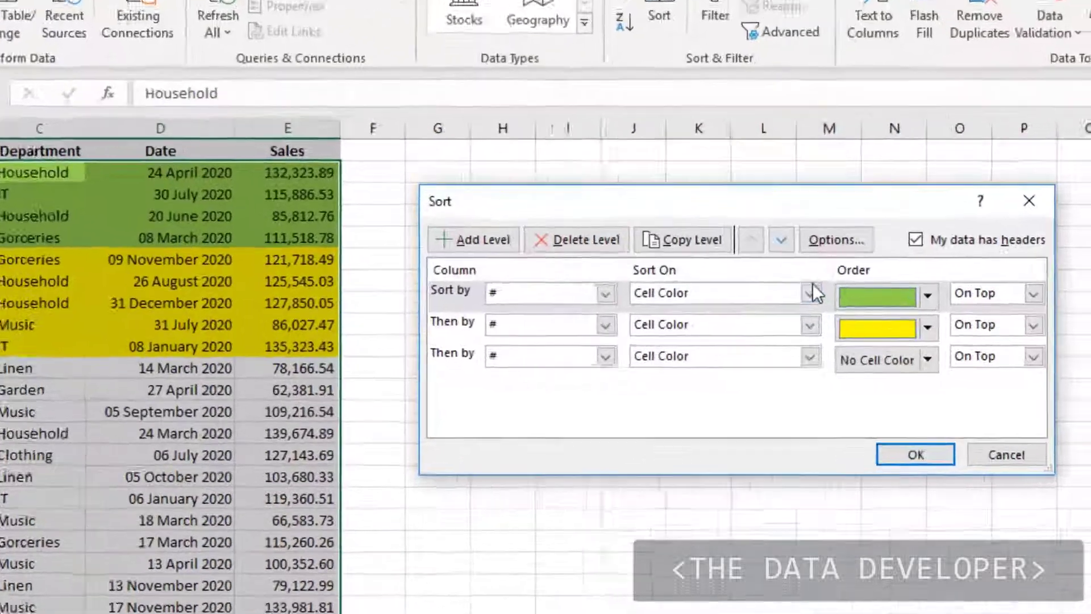
{"action": "left_click", "coordinate": [861, 316]}
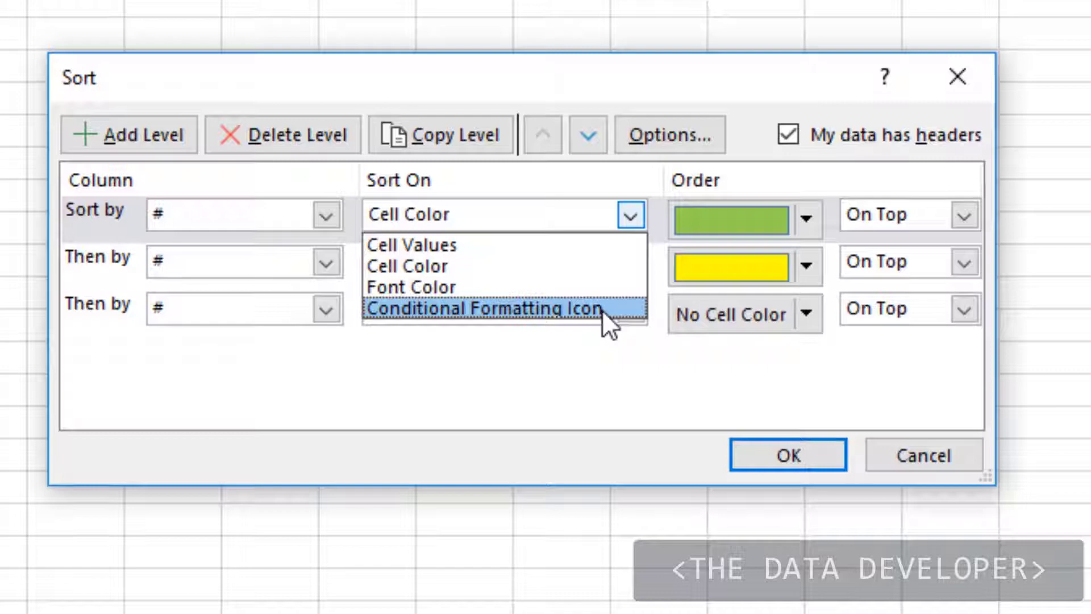
{"action": "left_click", "coordinate": [939, 455]}
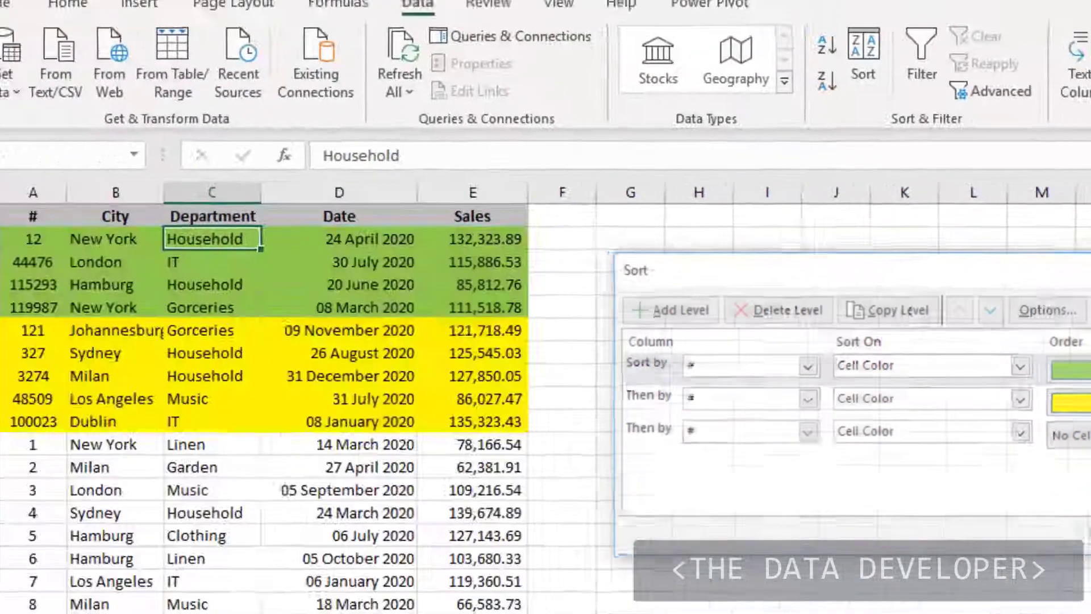
{"action": "left_click", "coordinate": [932, 456]}
{"action": "left_click", "coordinate": [658, 338]}
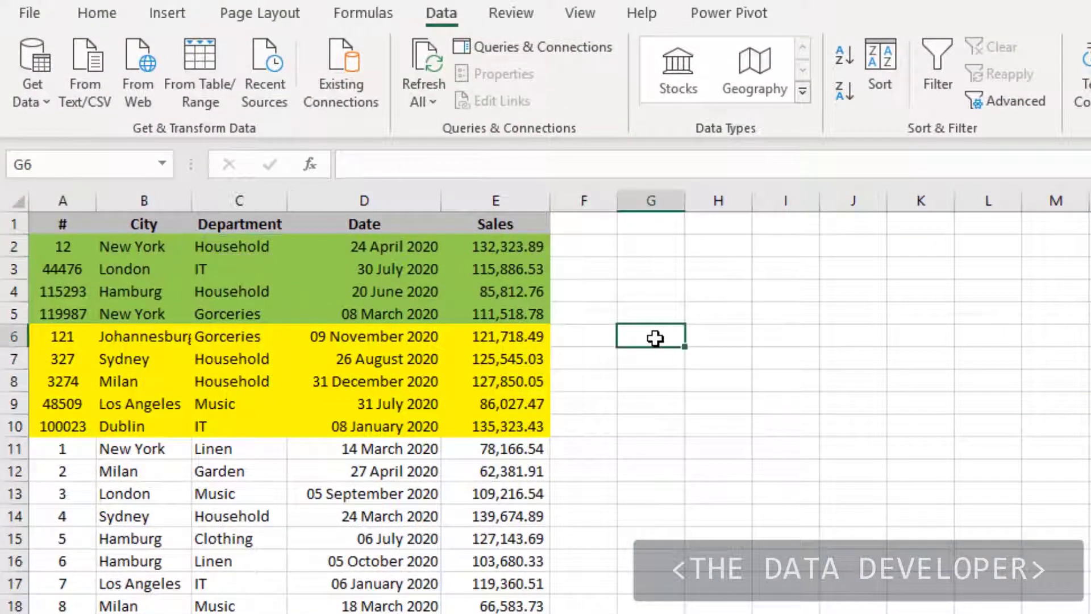
Sort the whole table by the # column from smallest to largest
{"action": "left_click", "coordinate": [83, 265]}
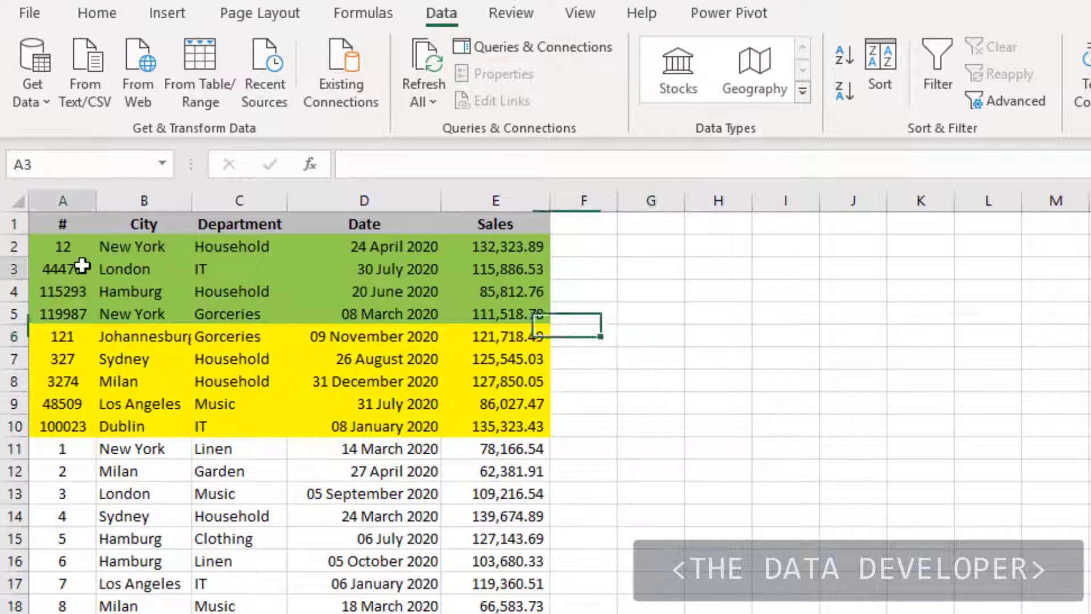
{"action": "left_click", "coordinate": [88, 516]}
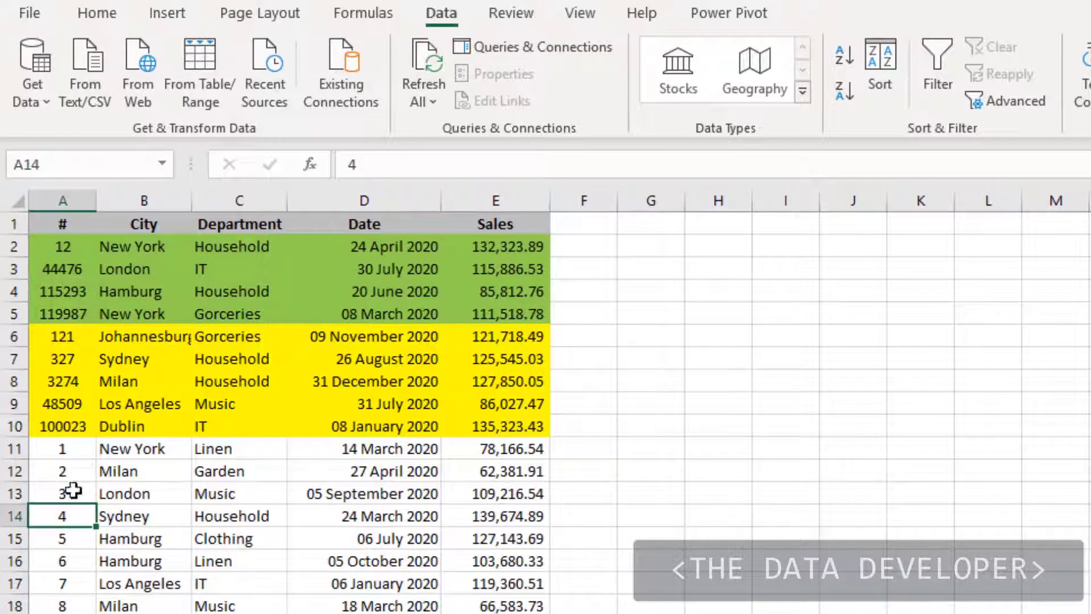
{"action": "left_click", "coordinate": [840, 53]}
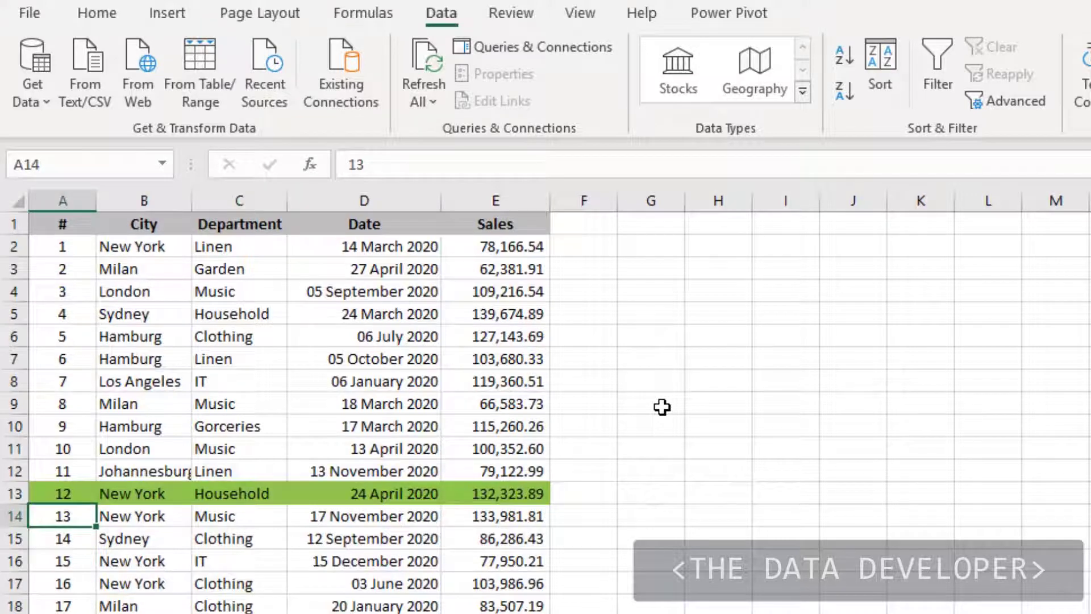
{"action": "left_click", "coordinate": [648, 341]}
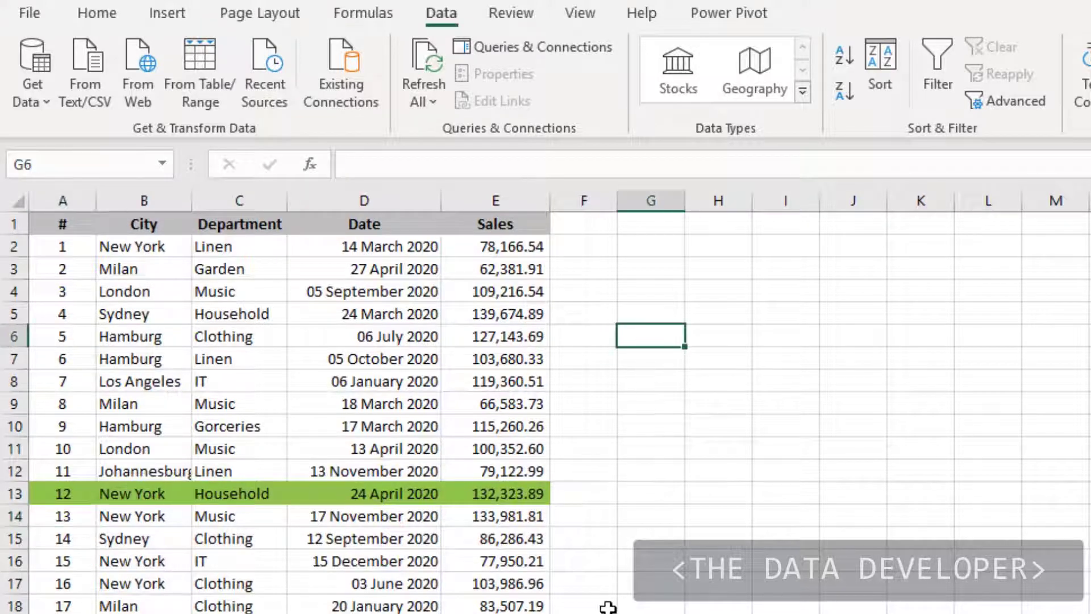
Open the custom Sort settings for the department names in B2:I2 on the Department row's worksheet and set the orientation to Sort left to right
{"action": "key", "text": "ctrl+Page_Down"}
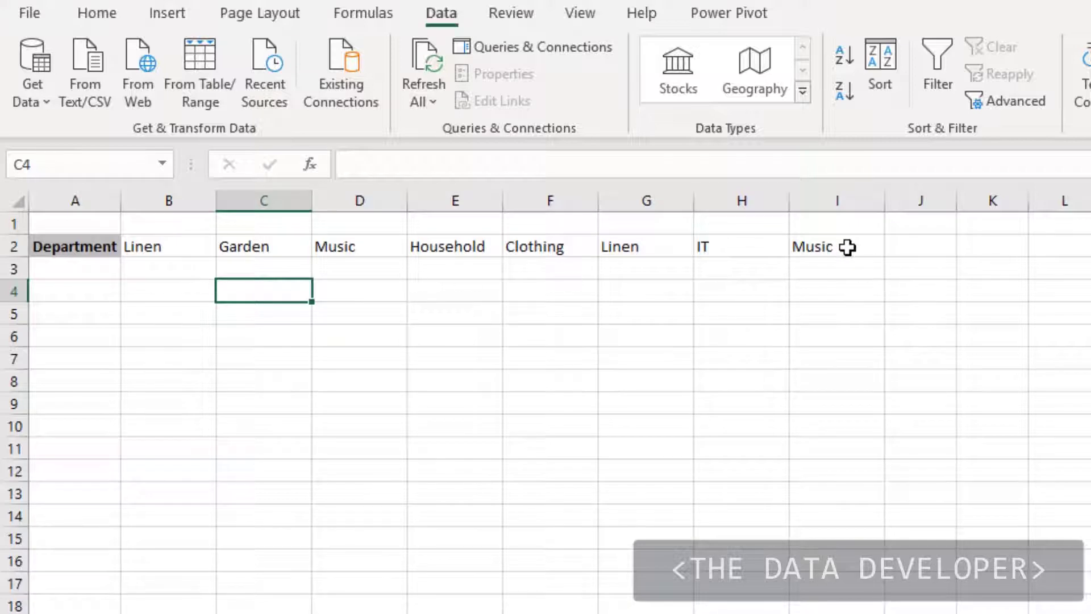
{"action": "left_click_drag", "start_coordinate": [848, 247], "coordinate": [170, 241]}
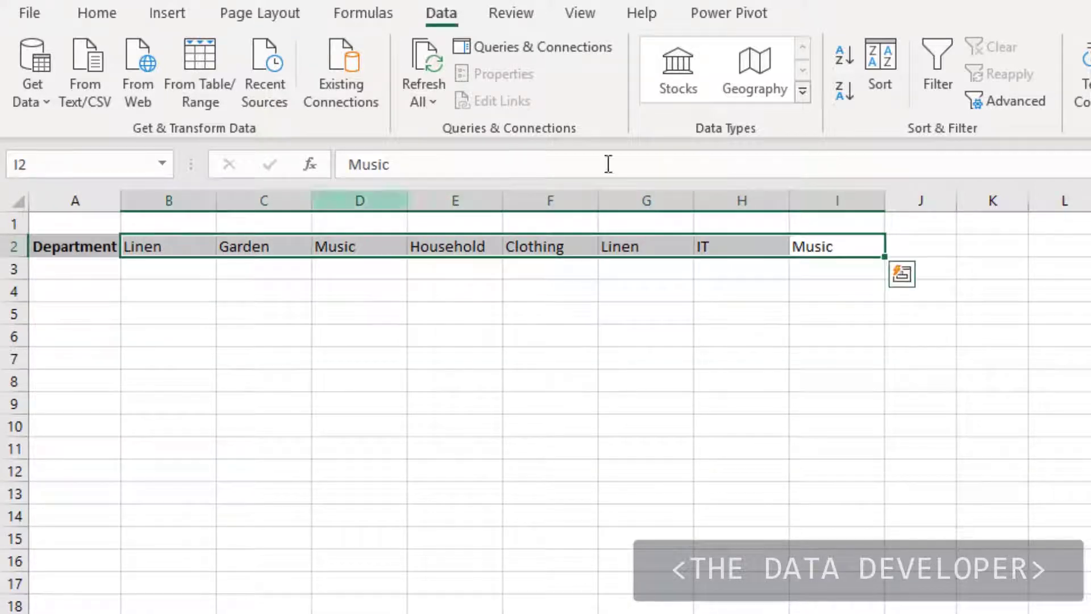
{"action": "left_click", "coordinate": [892, 55]}
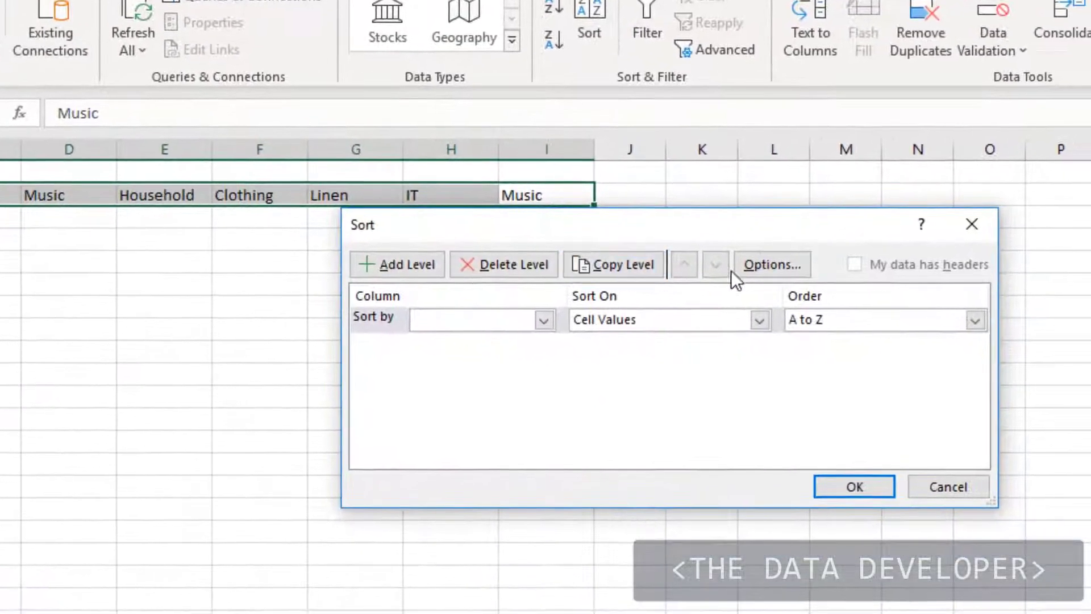
{"action": "left_click", "coordinate": [786, 271]}
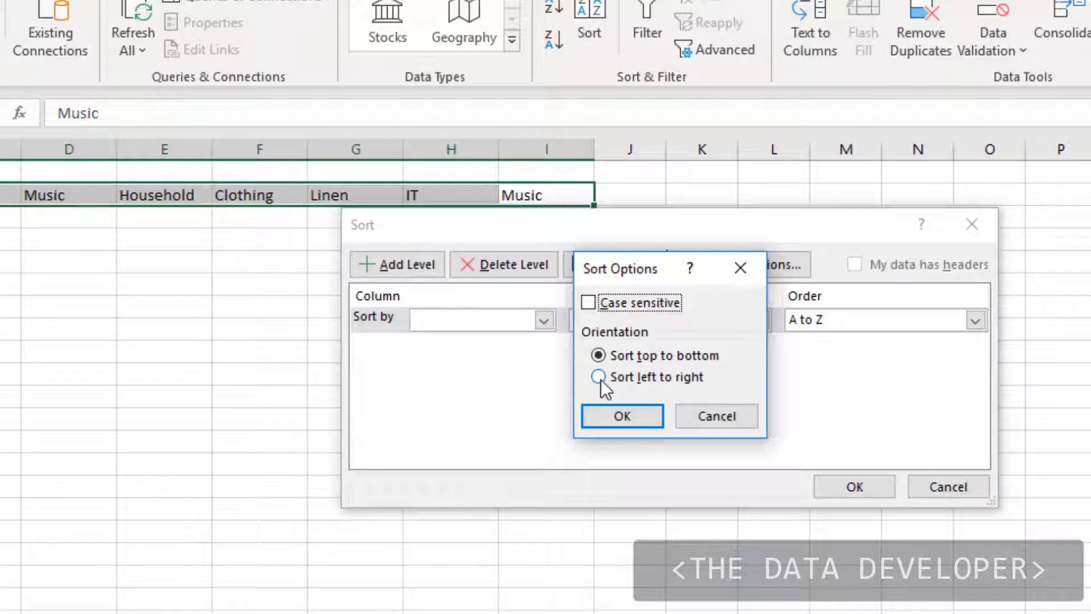
{"action": "left_click", "coordinate": [600, 378]}
{"action": "left_click", "coordinate": [621, 416]}
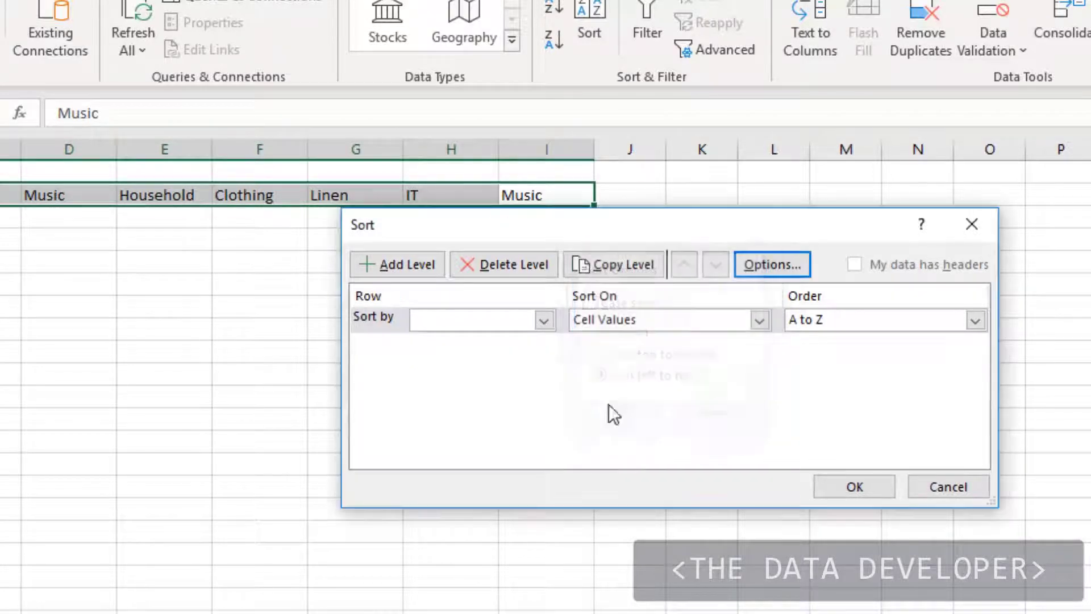
Sort the selected department names by Row 2 on Cell Values from A to Z
{"action": "left_click", "coordinate": [543, 320]}
{"action": "left_click", "coordinate": [509, 341]}
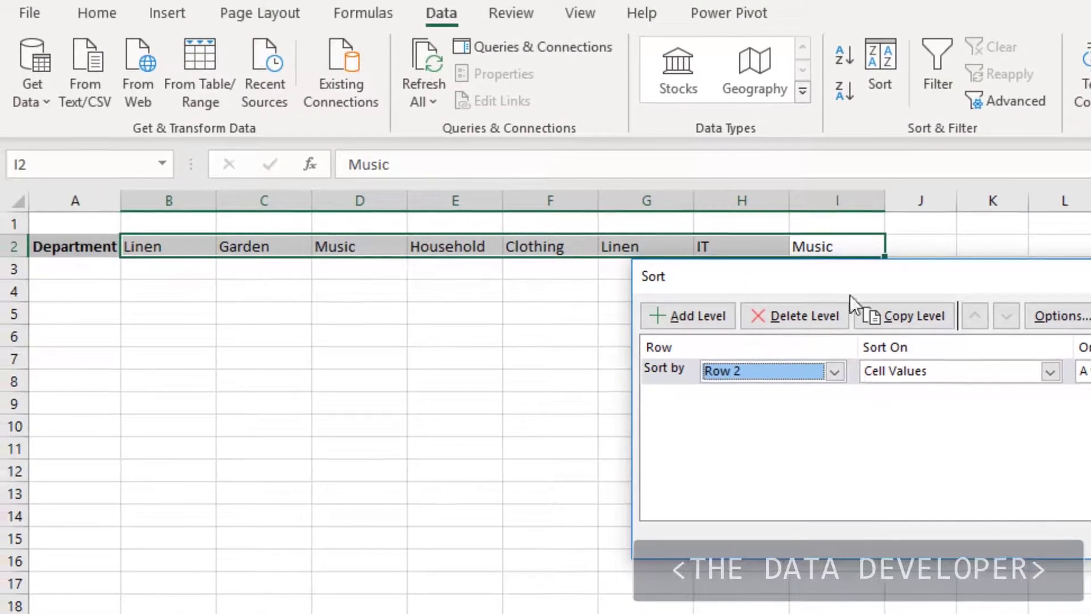
{"action": "left_click", "coordinate": [1090, 539]}
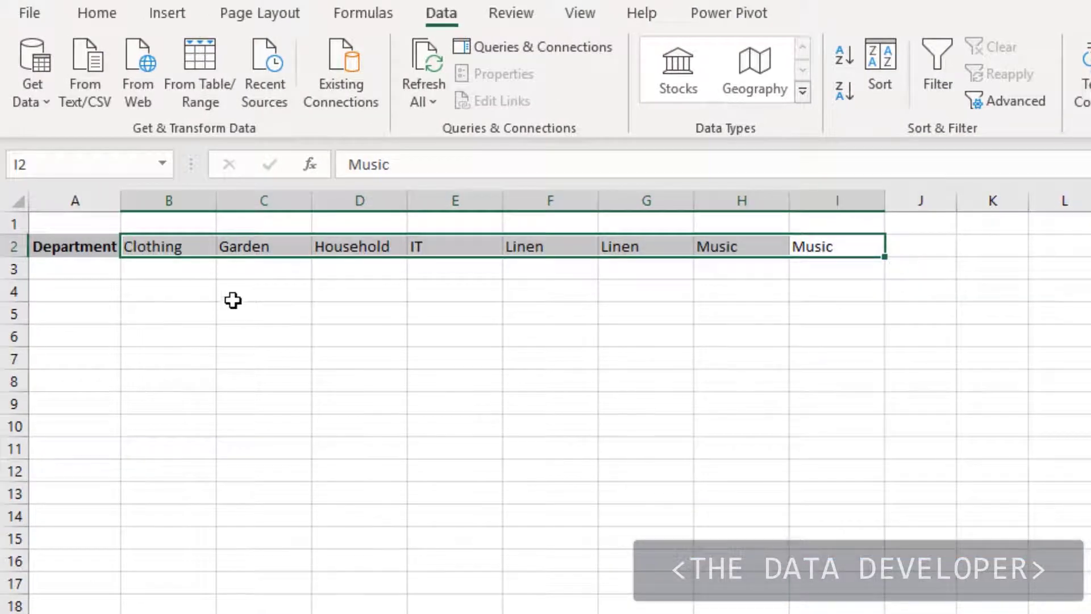
Deselect the sorted department row and switch to the worksheet with the sales table
{"action": "left_click", "coordinate": [234, 299]}
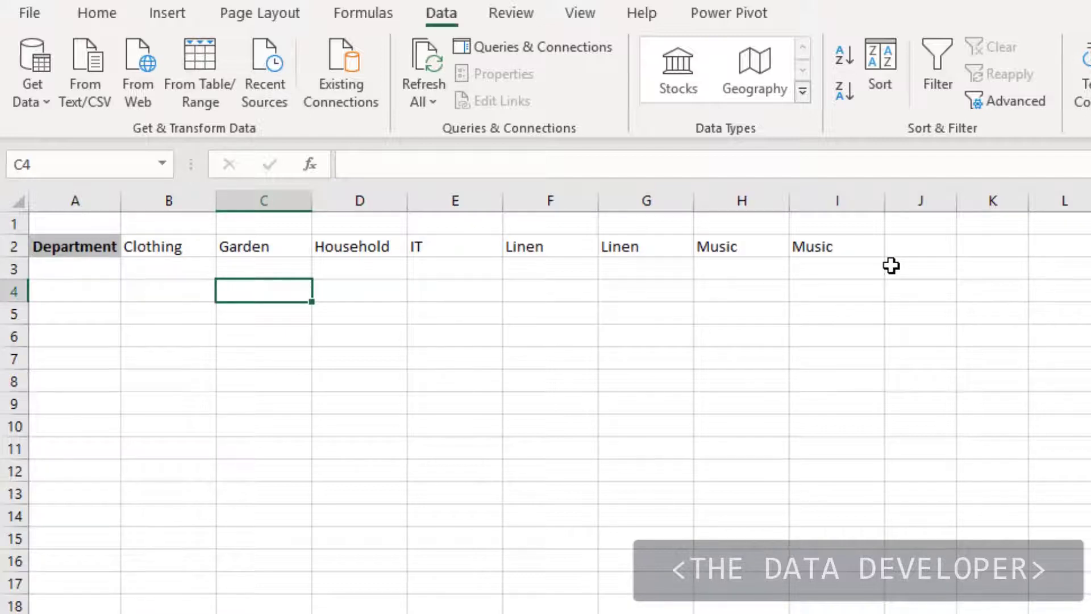
{"action": "left_click", "coordinate": [947, 291]}
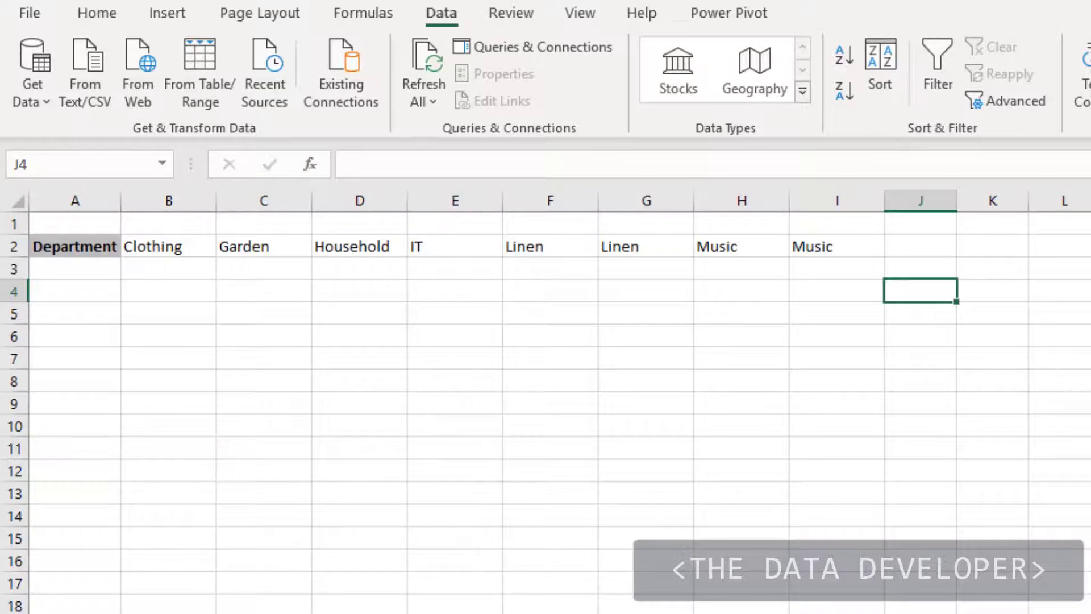
{"action": "key", "text": "ctrl+Page_Down"}
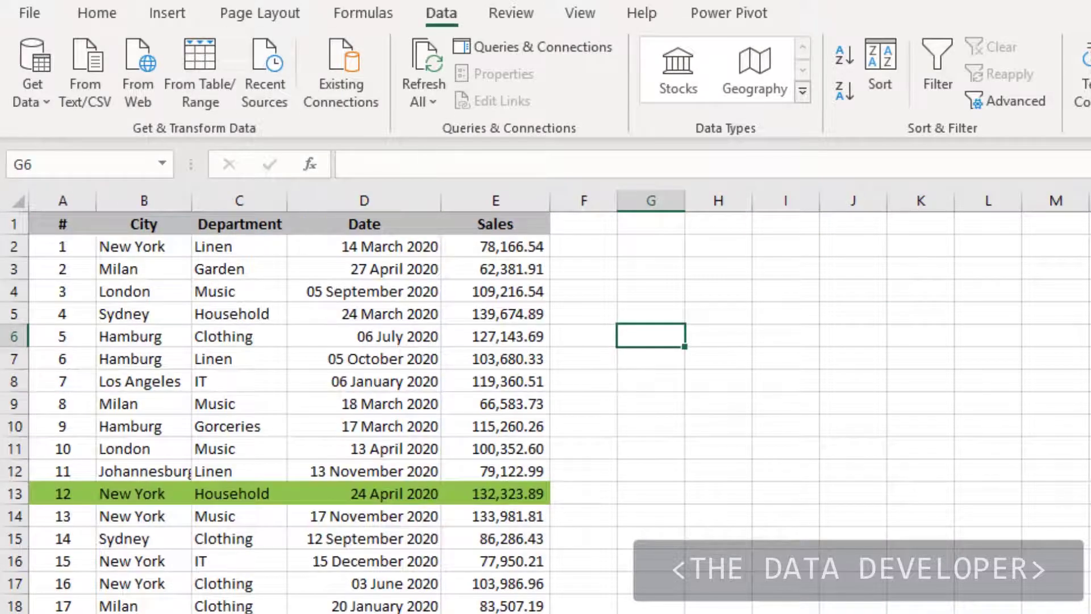